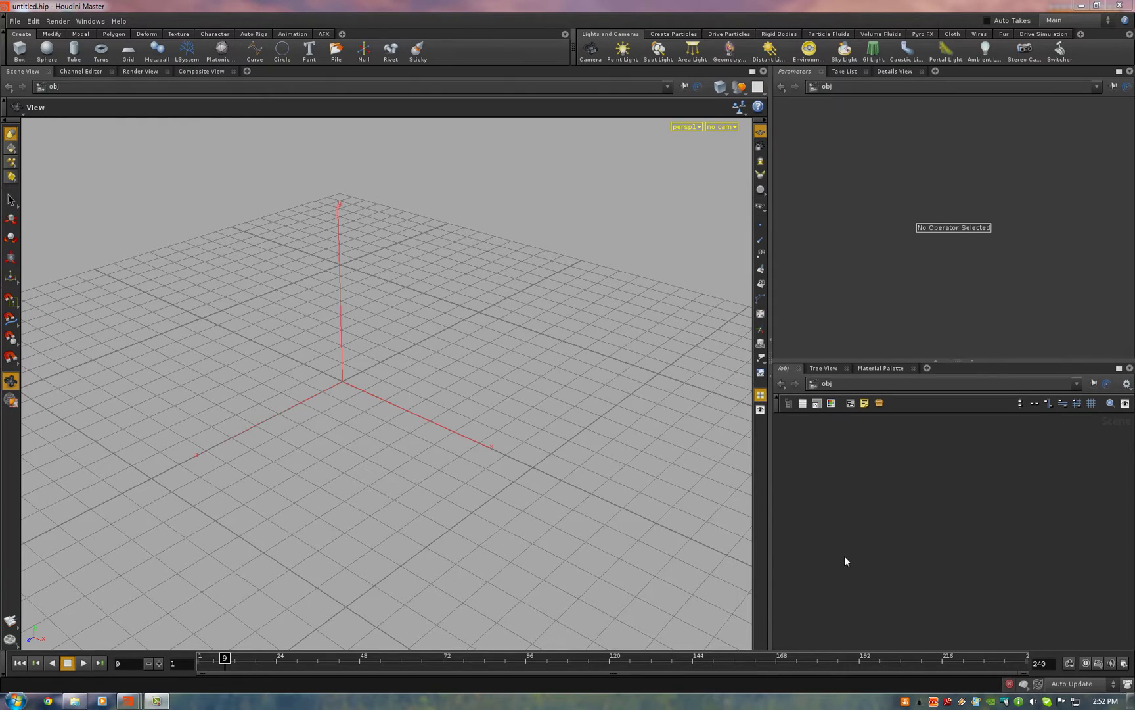
Draw a five-point curve across the ground grid, then deselect it.
click(253, 50)
click(163, 498)
click(291, 450)
click(335, 393)
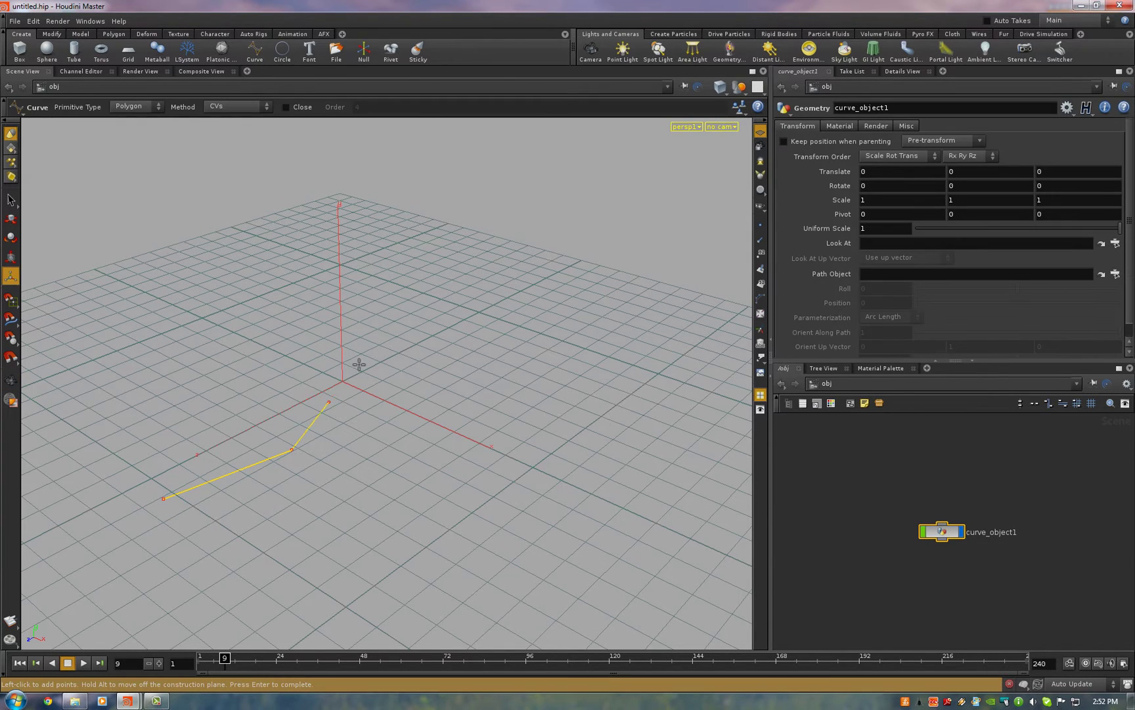
click(400, 340)
click(464, 284)
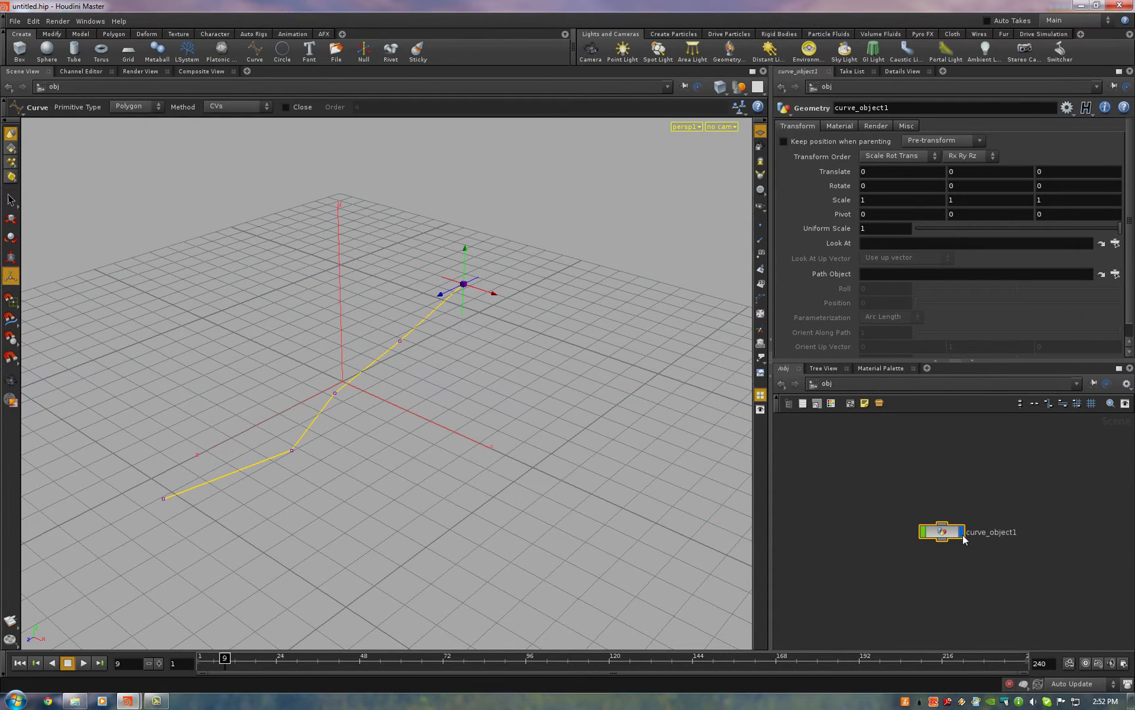
click(934, 479)
key(Tab)
Set /obj/curve_object1 as the proton stream's Stream Guide and turn off Preview.
click(1115, 165)
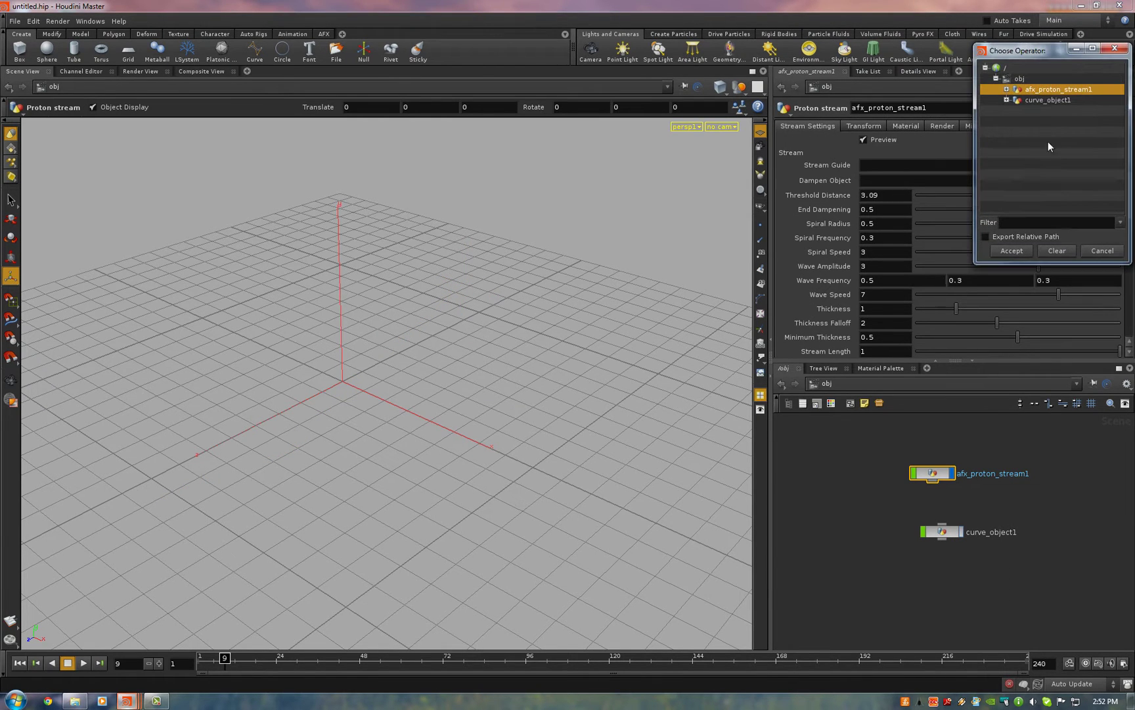
double_click(1043, 101)
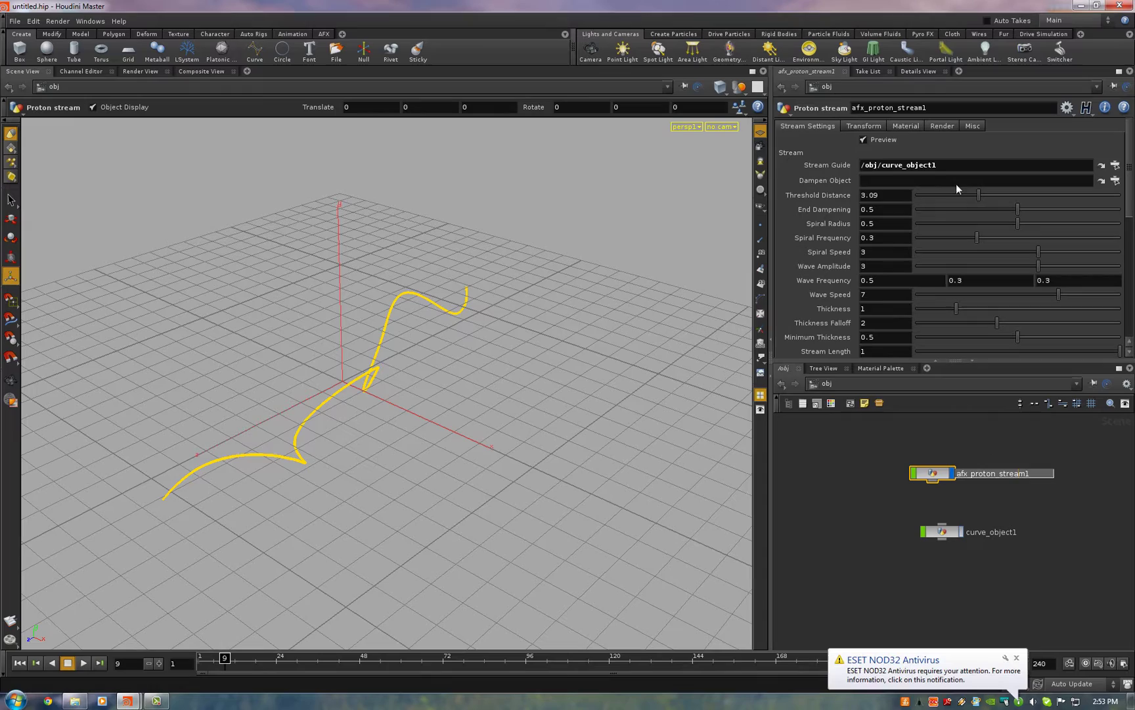
click(864, 139)
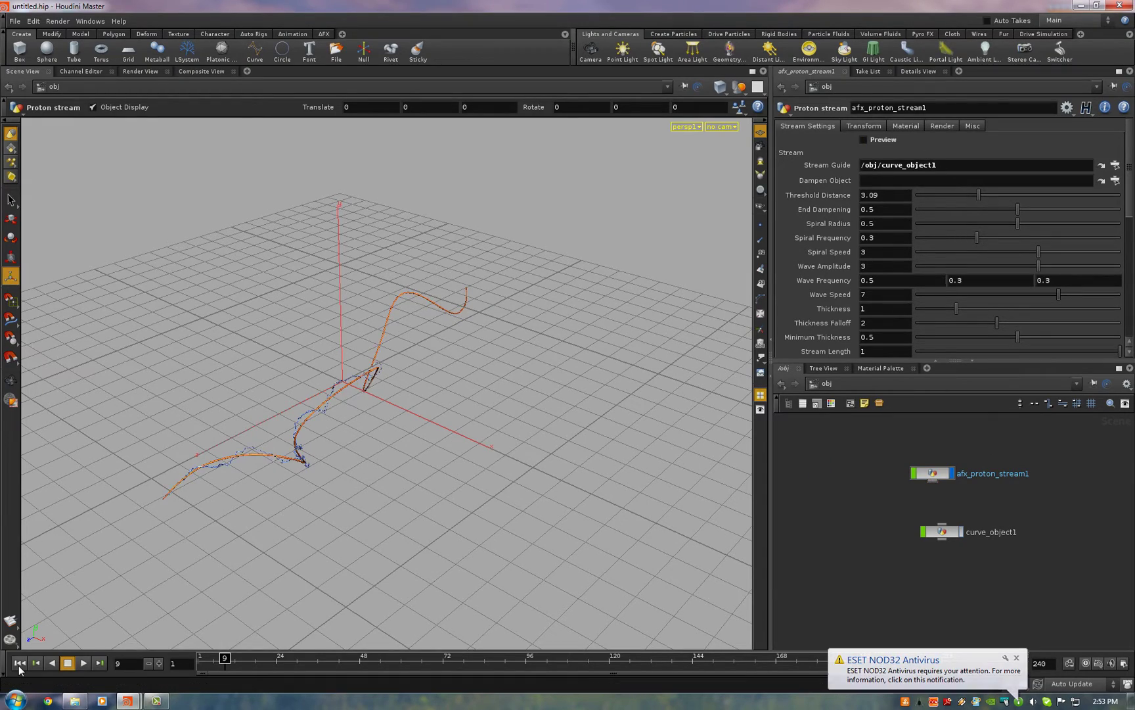
Play the stream animation and orbit the viewport to inspect it from several angles.
key(Escape)
mouse_move(211, 497)
mouse_down()
mouse_move(536, 366)
mouse_move(413, 375)
mouse_move(59, 609)
mouse_up()
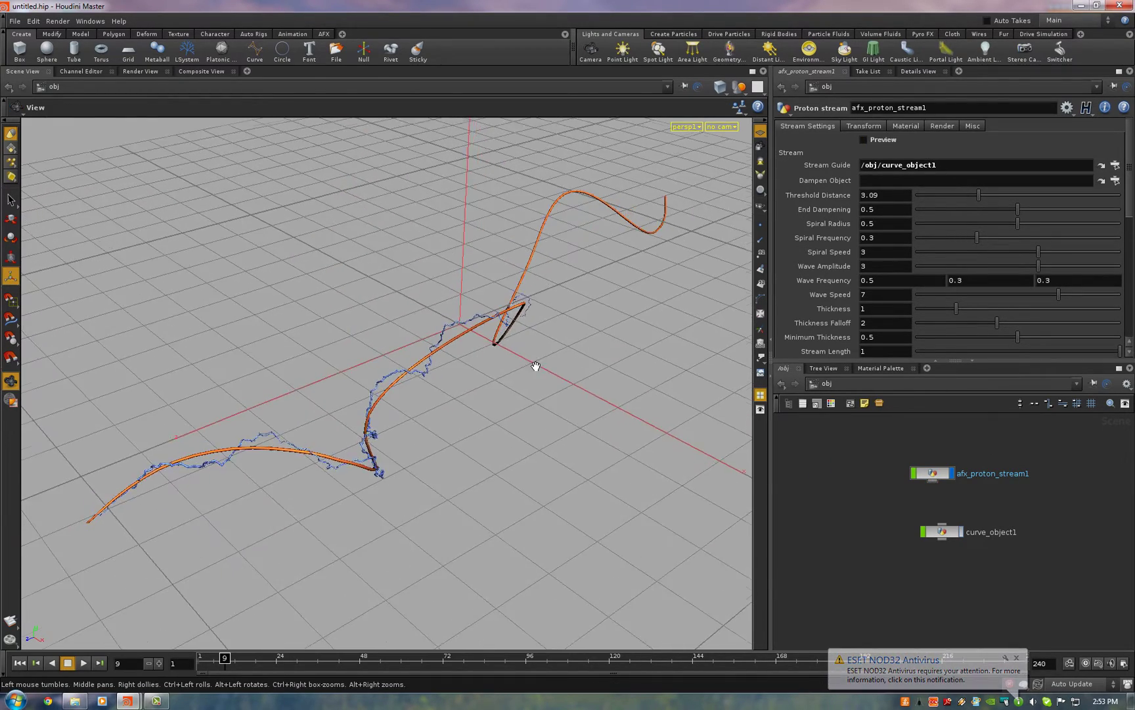
click(84, 663)
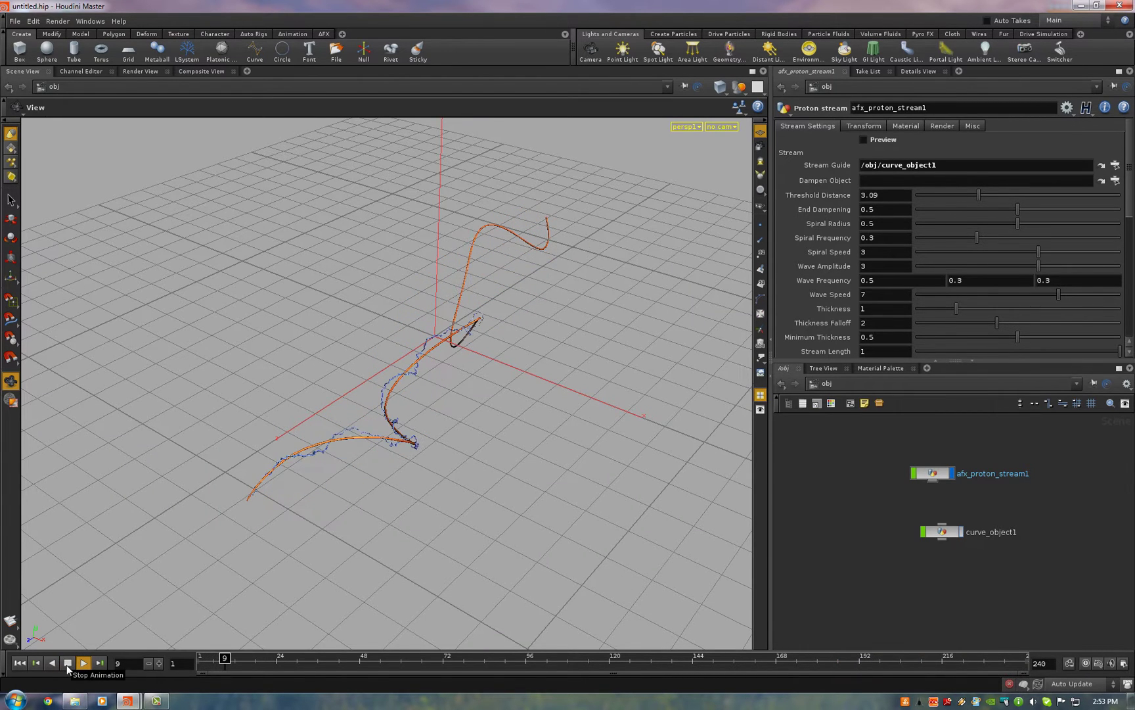
click(68, 665)
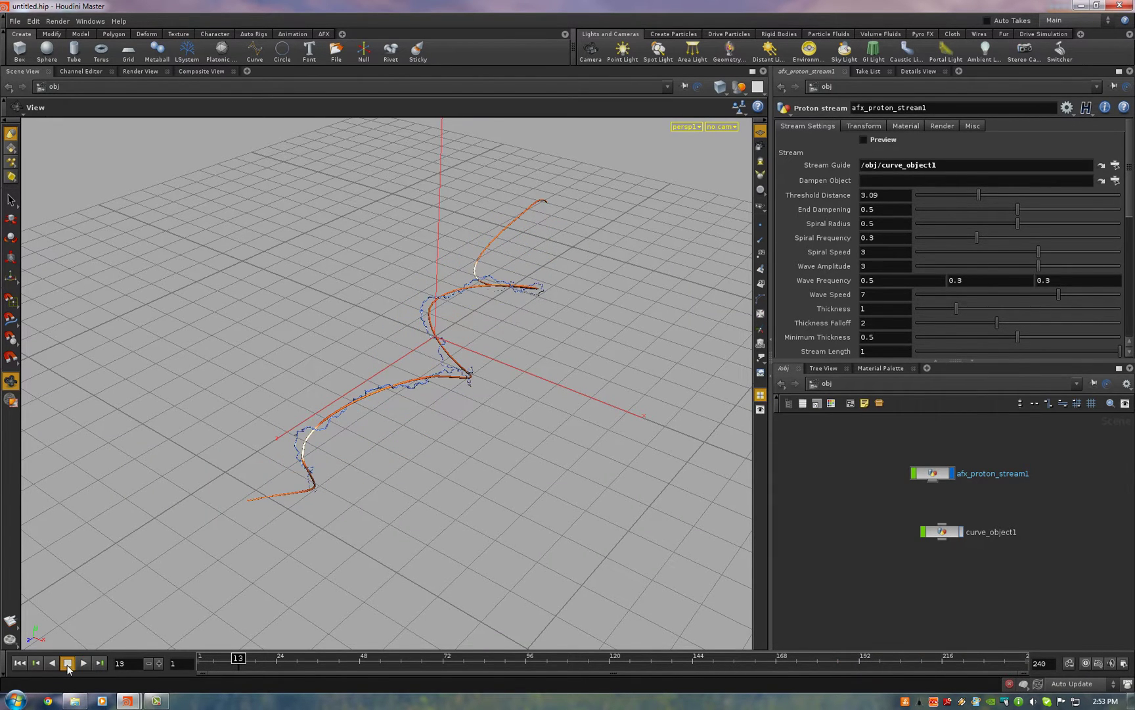
drag(484, 370, 357, 424)
mouse_move(438, 348)
mouse_down()
mouse_move(469, 381)
mouse_move(380, 342)
mouse_move(537, 352)
mouse_move(506, 373)
mouse_move(545, 391)
mouse_up()
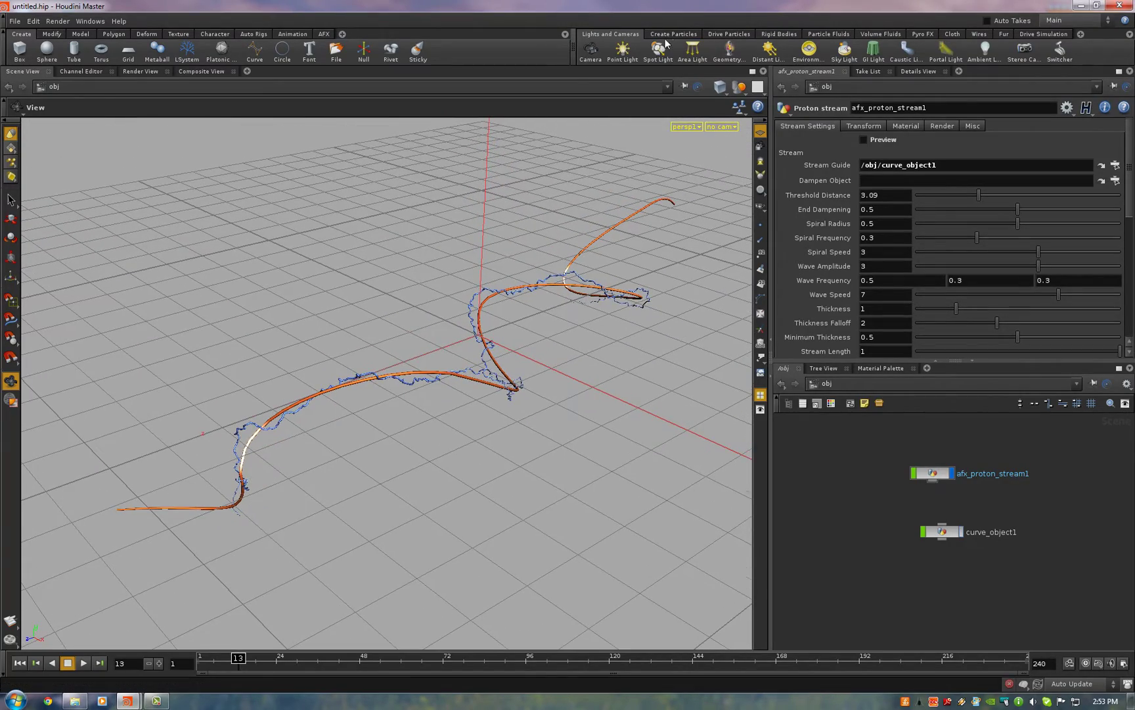
Add camera cam1 with a 1280 × 720 resolution, then deselect it.
ctrl+click(598, 56)
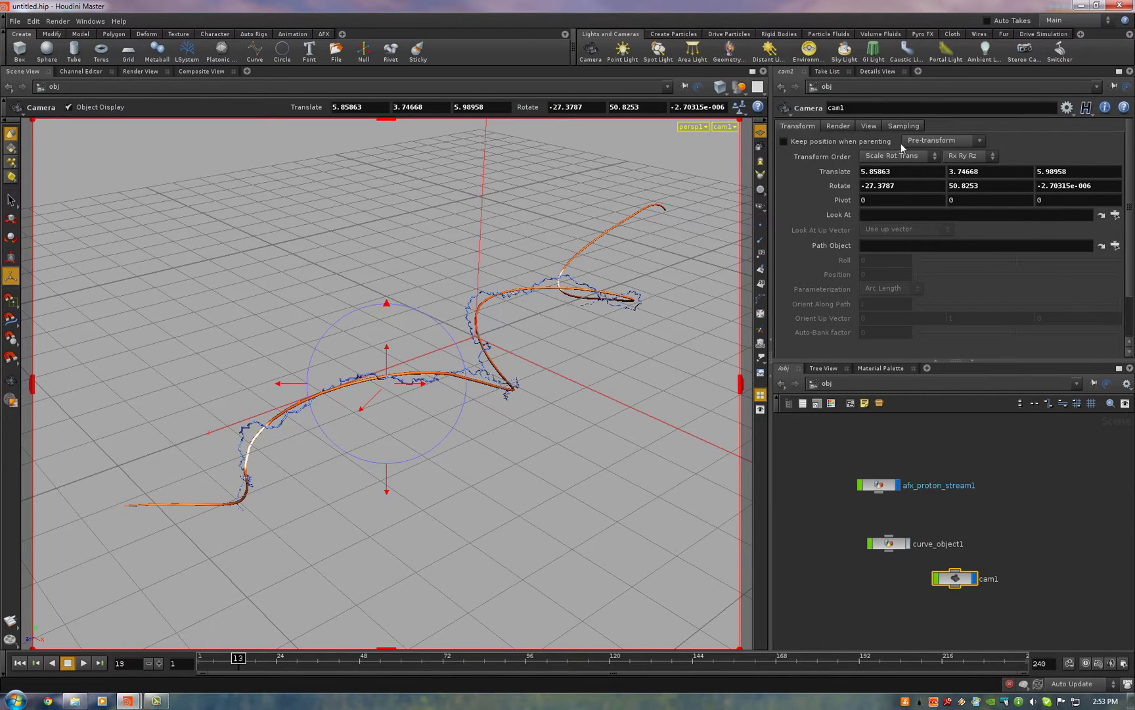
click(870, 126)
text(1280)
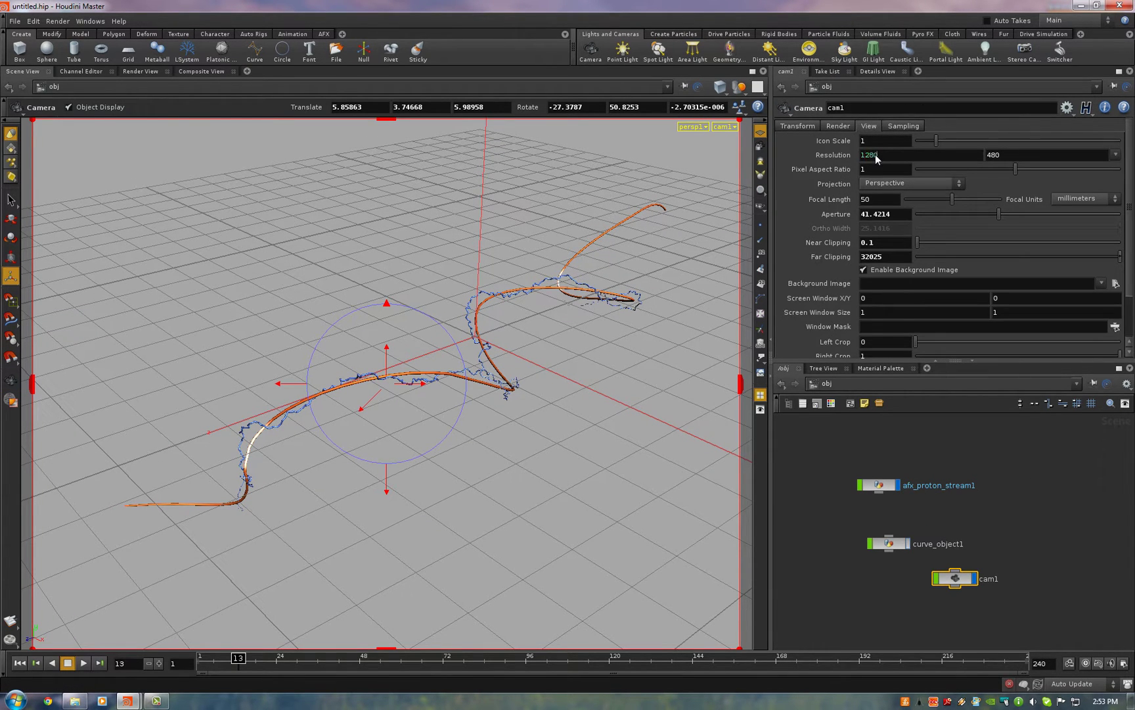
key(Tab)
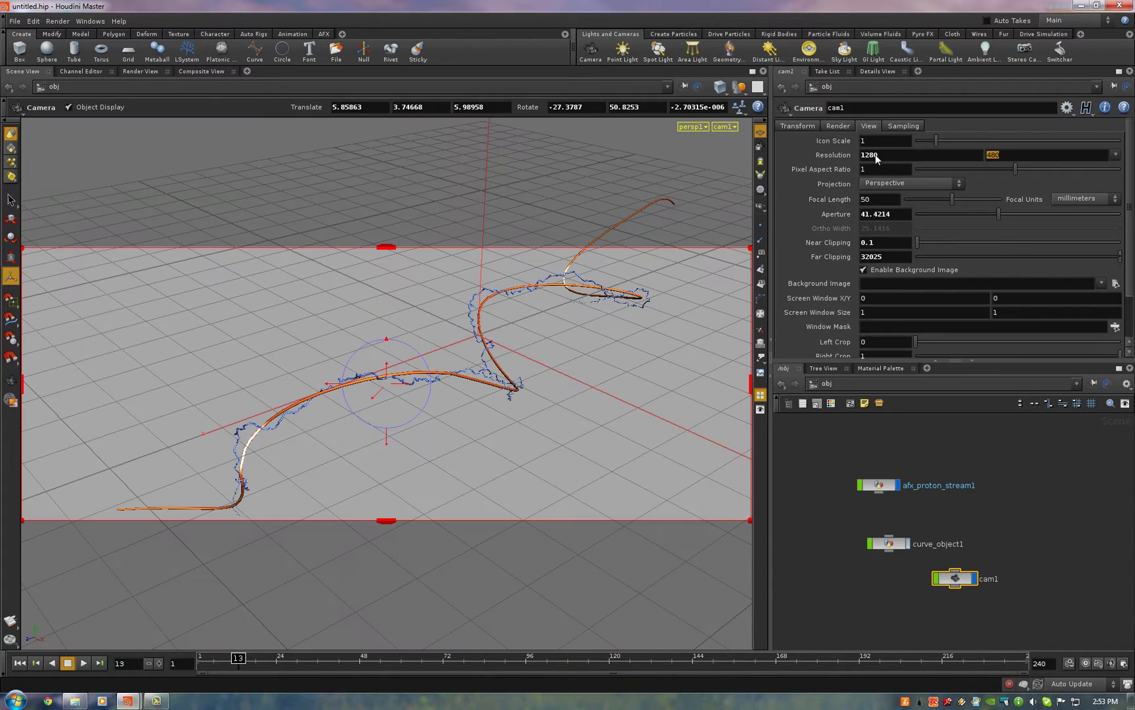
text(720)
key(Return)
click(953, 459)
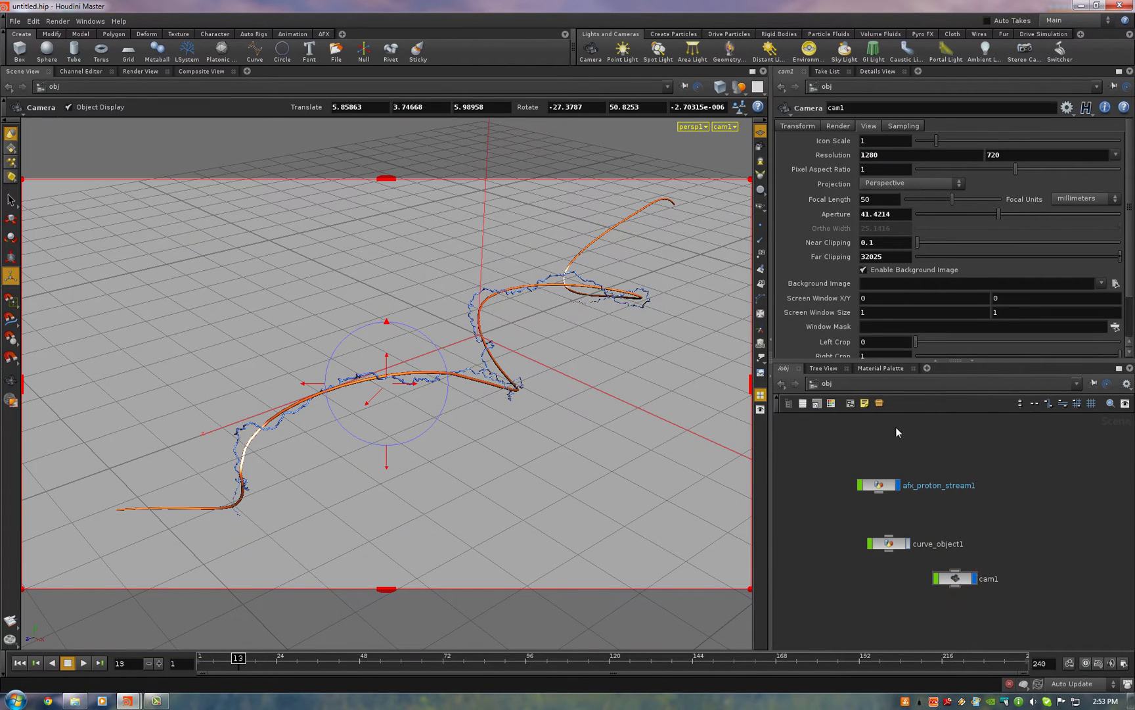
Create a Mantra render node and switch the network view to /out.
click(67, 23)
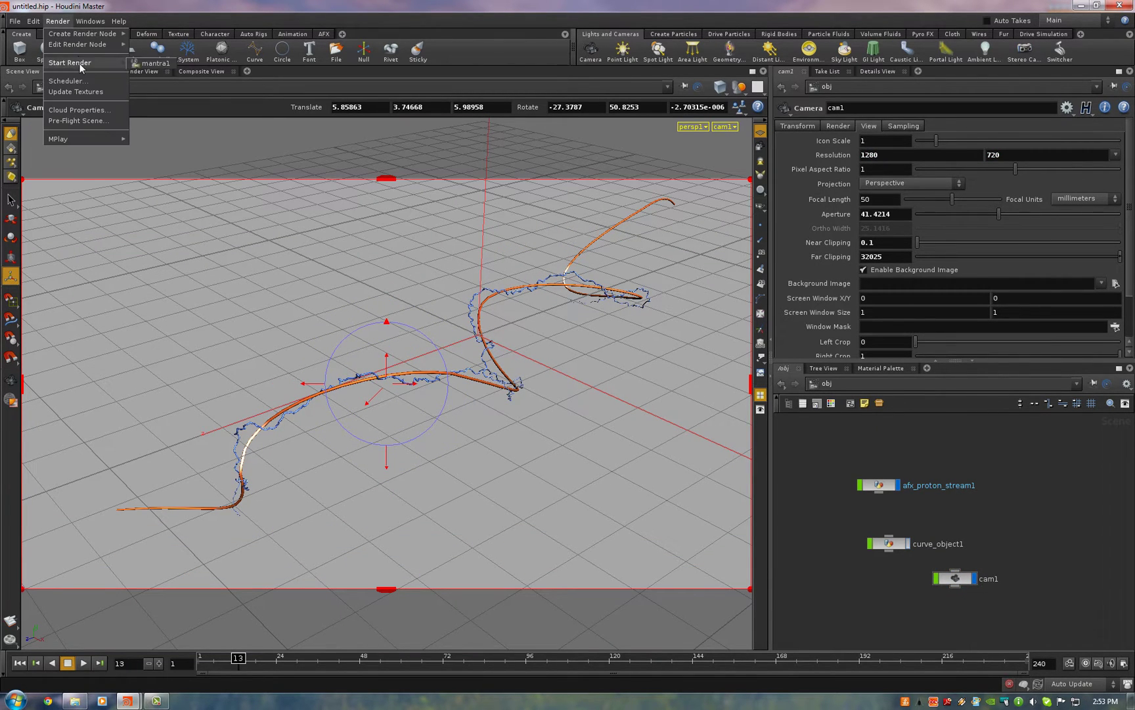
mouse_move(83, 33)
click(138, 34)
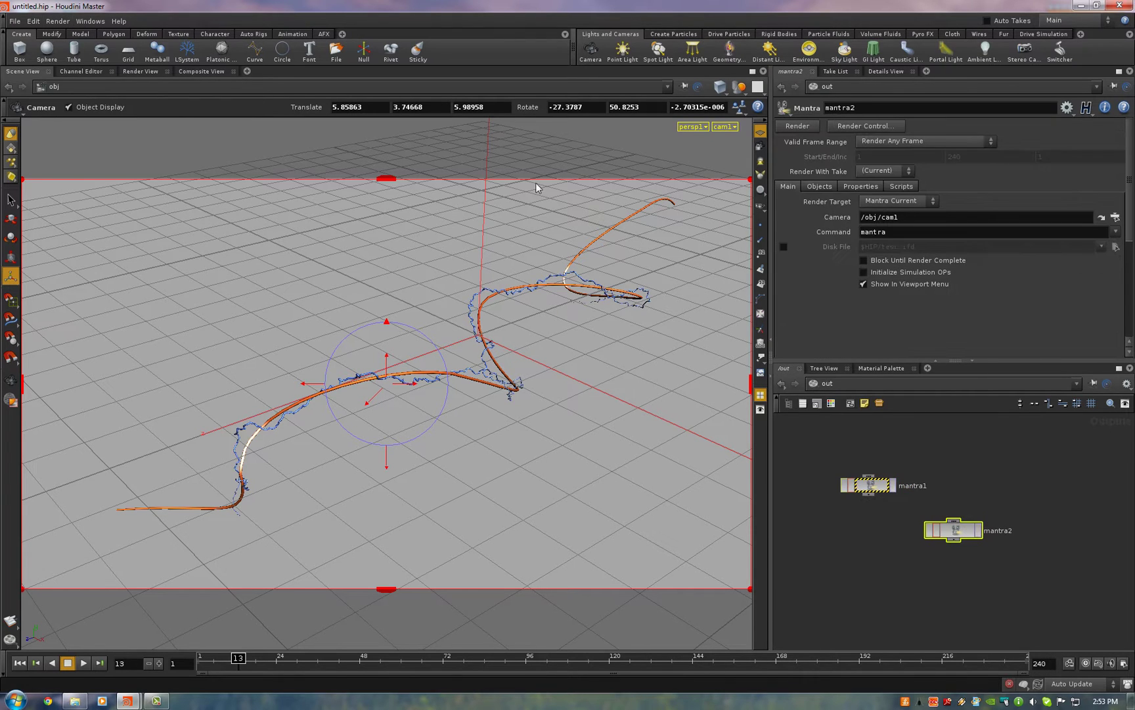
click(828, 385)
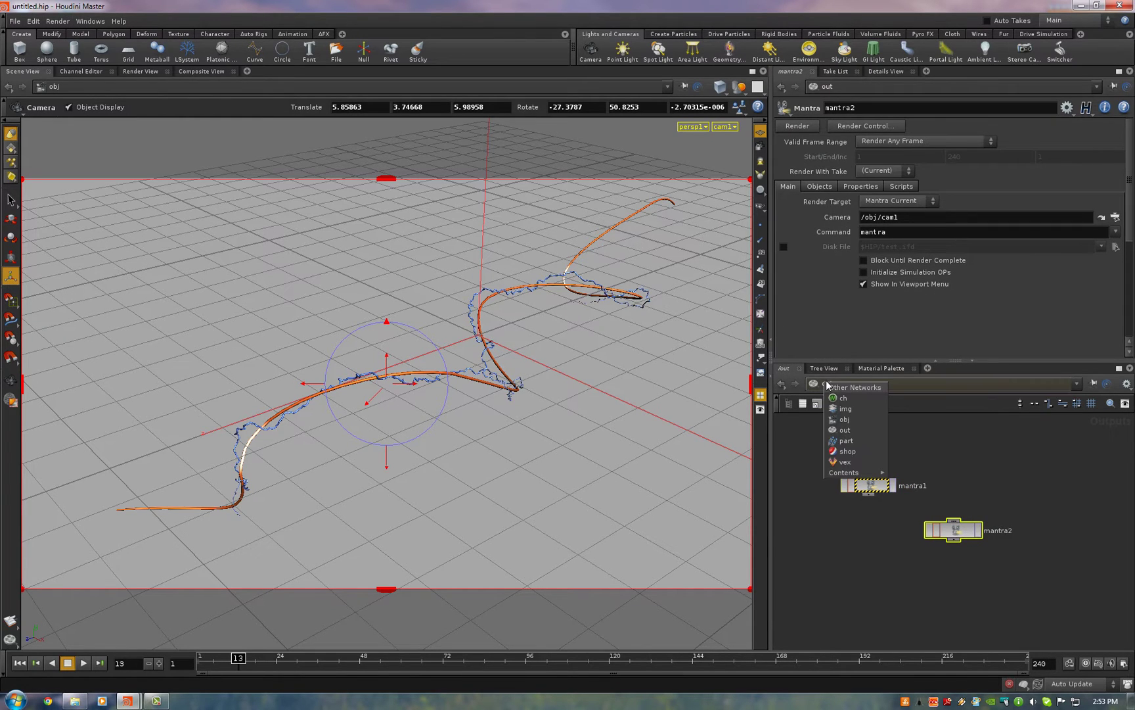
click(861, 431)
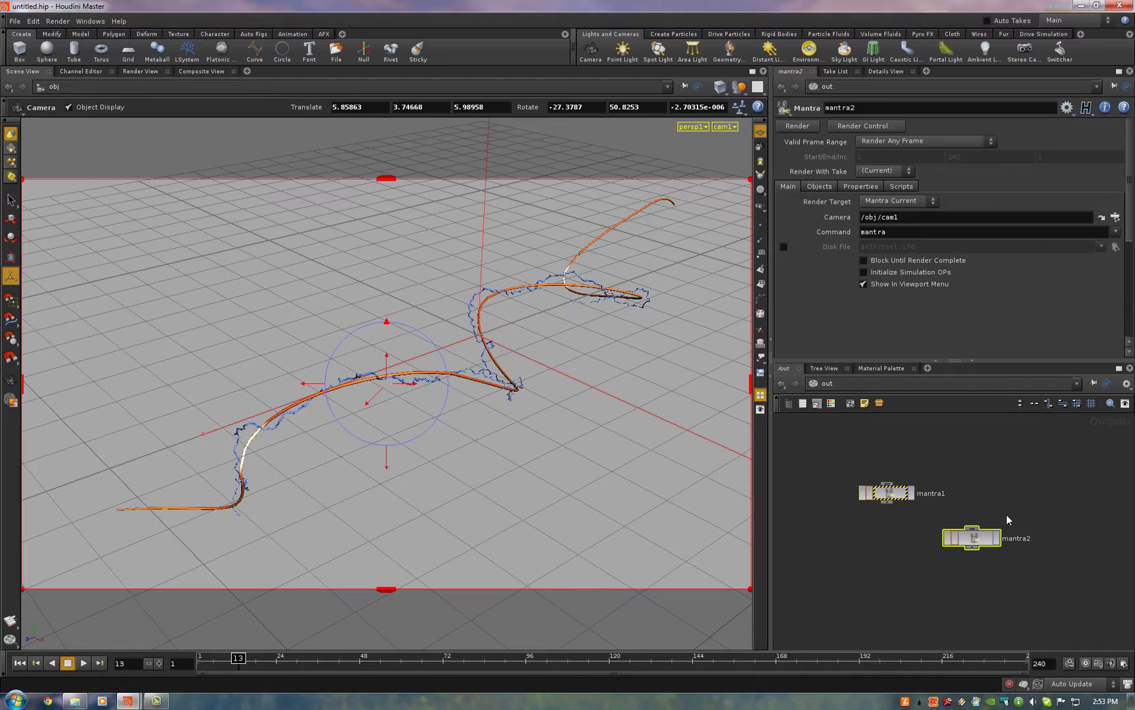
Delete the duplicate mantra2 node and render with mantra1.
key(Delete)
drag(878, 493, 897, 501)
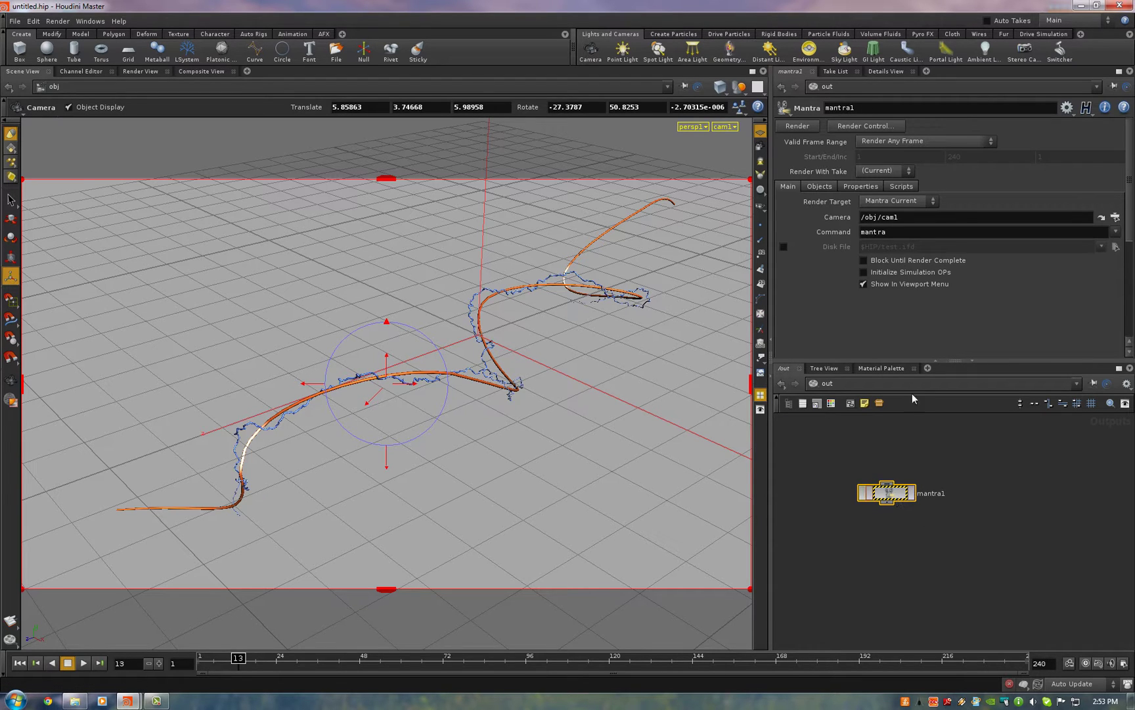
click(808, 129)
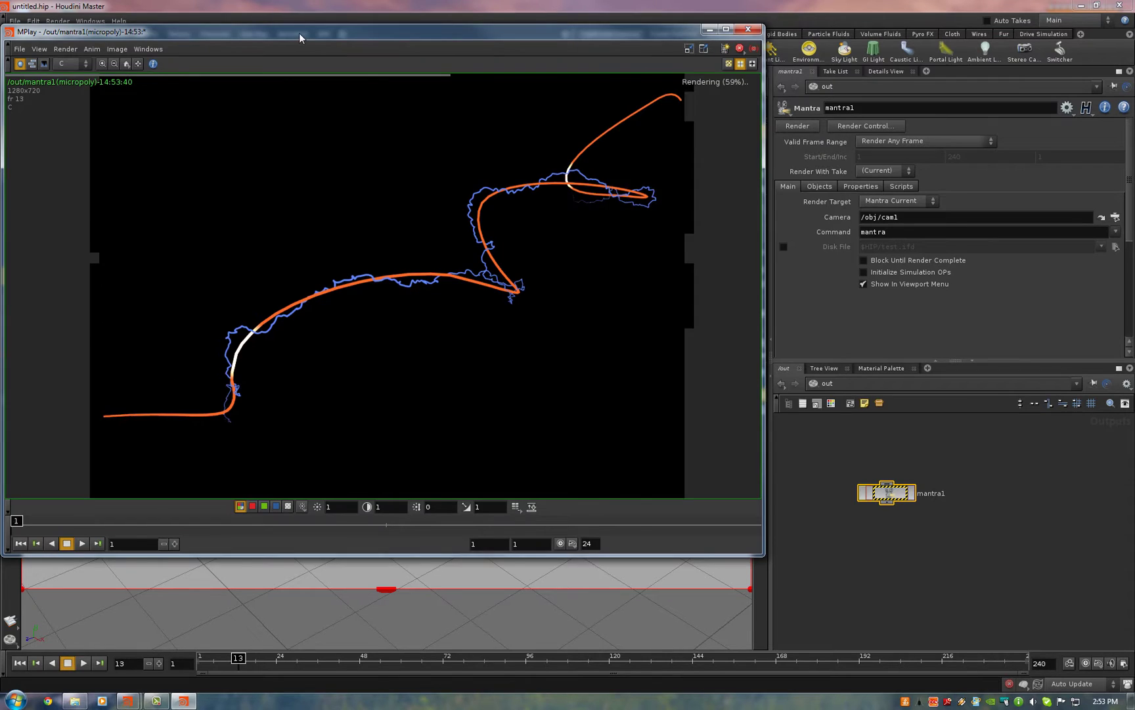
Move the MPlay window aside and close it once the render finishes.
drag(299, 33, 372, 45)
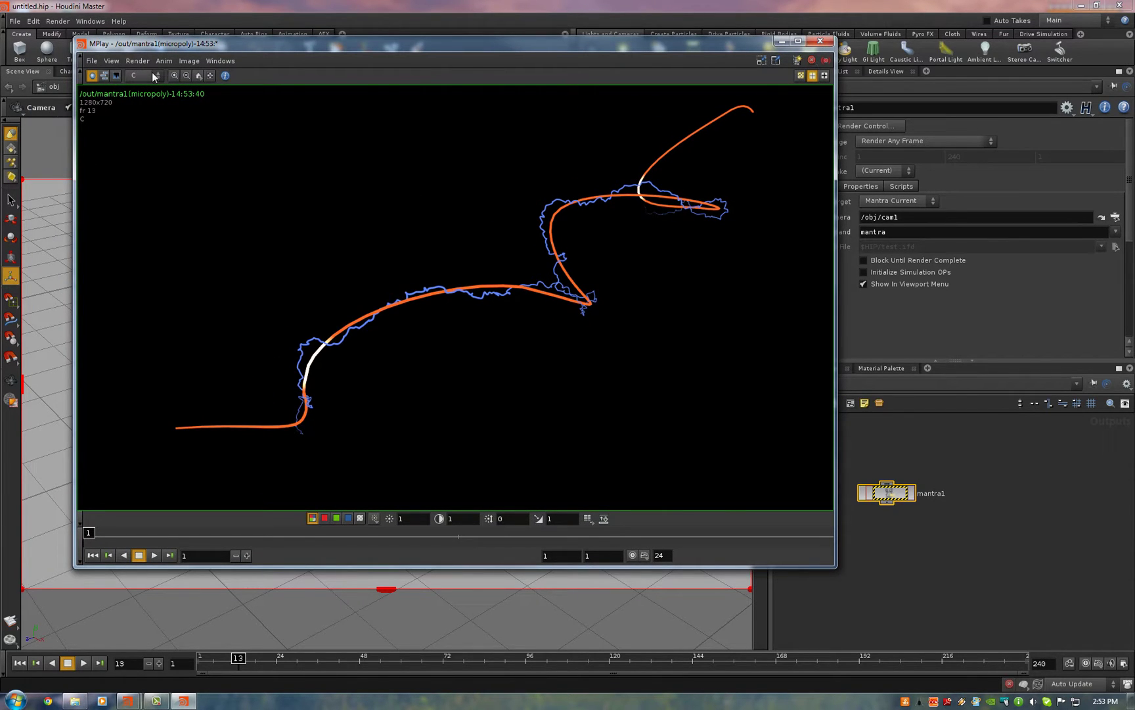
click(820, 41)
Set mantra1's number of Extra Image Planes to 3.
click(829, 189)
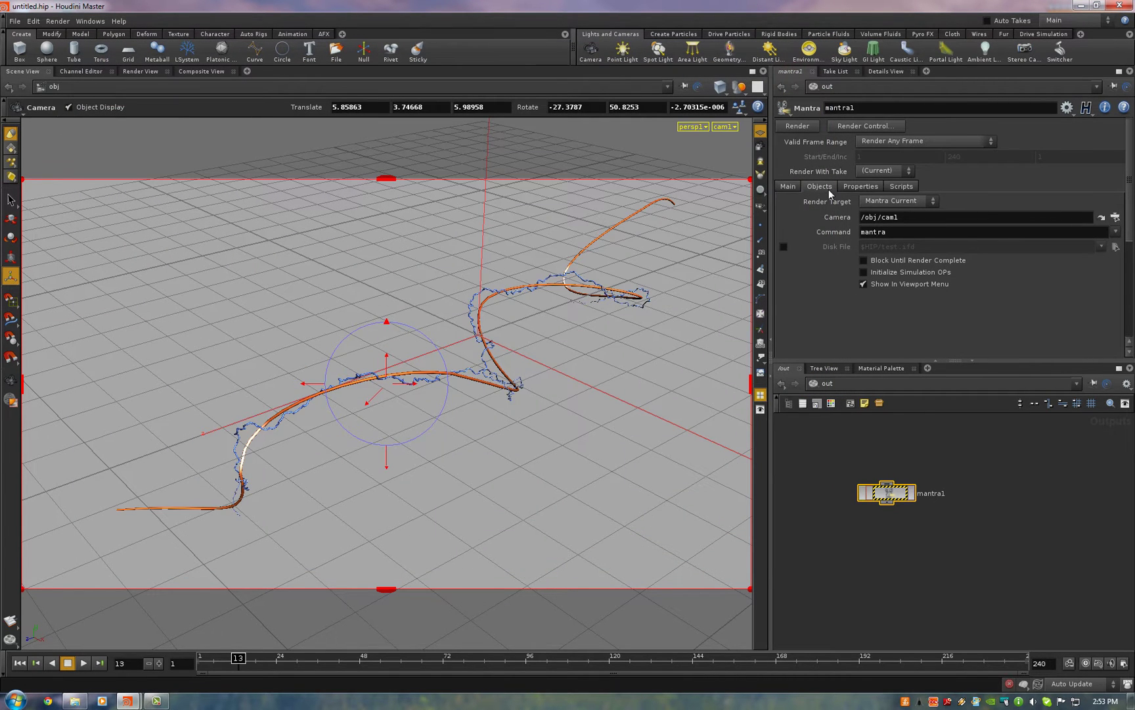
click(847, 186)
scroll(826, 254, down, 2)
scroll(826, 254, down, 5)
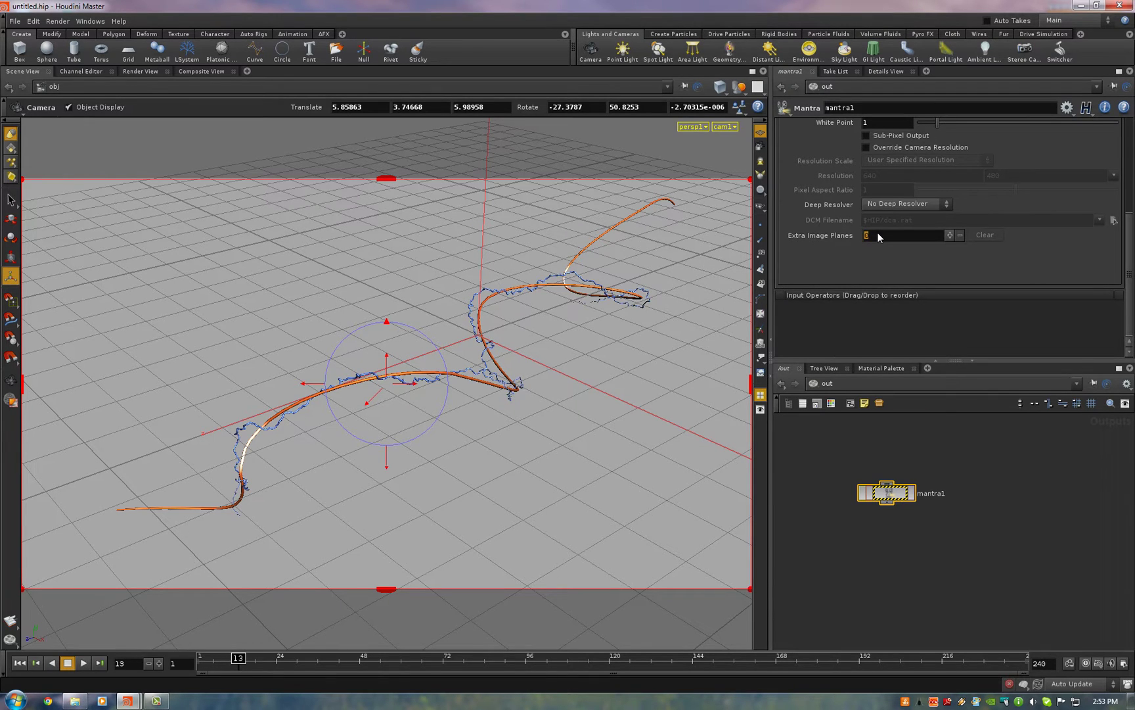
text(3)
key(Return)
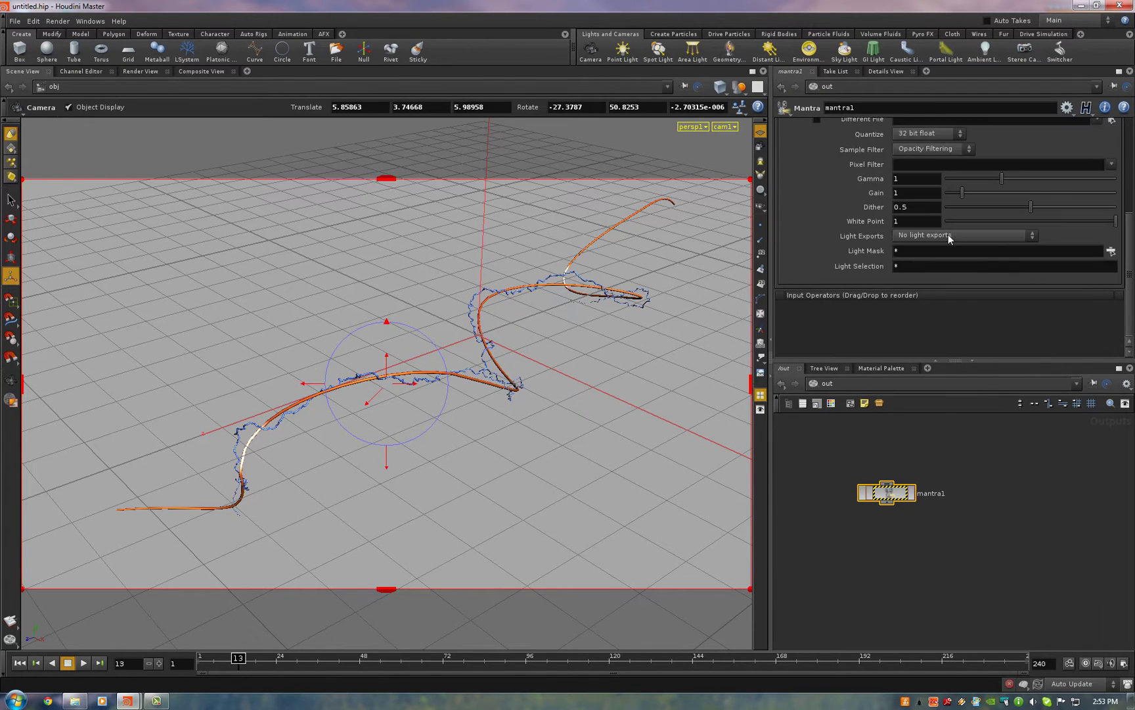
Make plane 1 export stream_export as a Float.
scroll(1128, 315, up, 2)
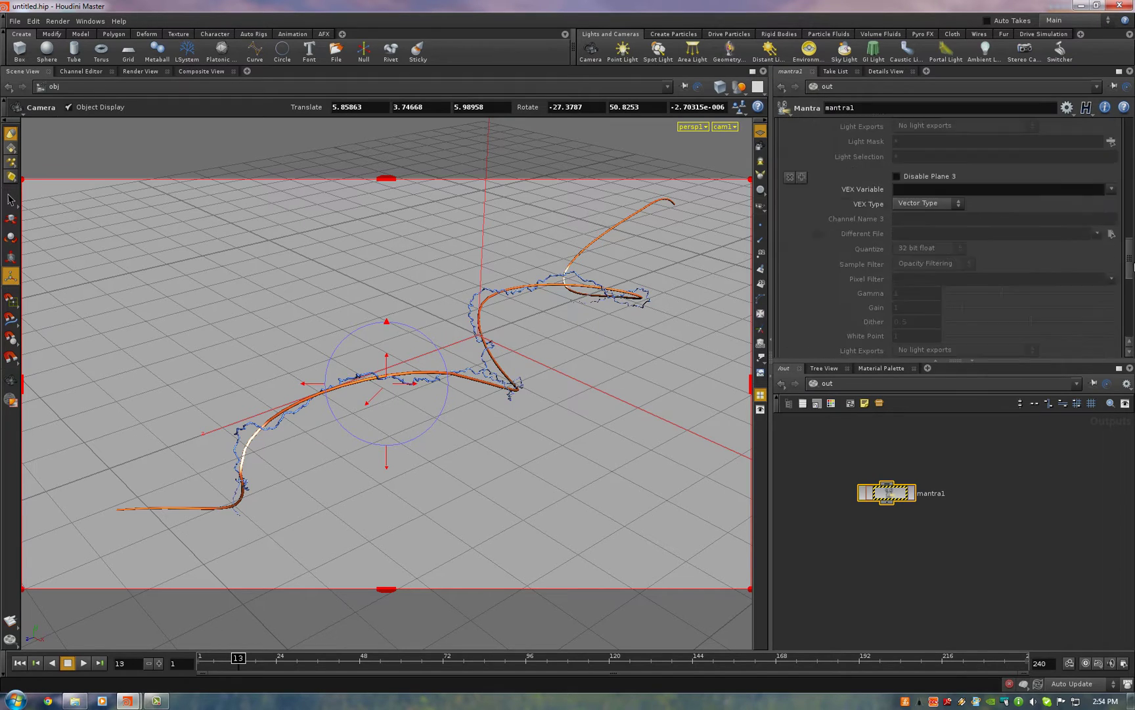
scroll(1129, 315, up, 1)
scroll(1128, 315, up, 1)
scroll(1128, 316, up, 2)
scroll(949, 237, down, 2)
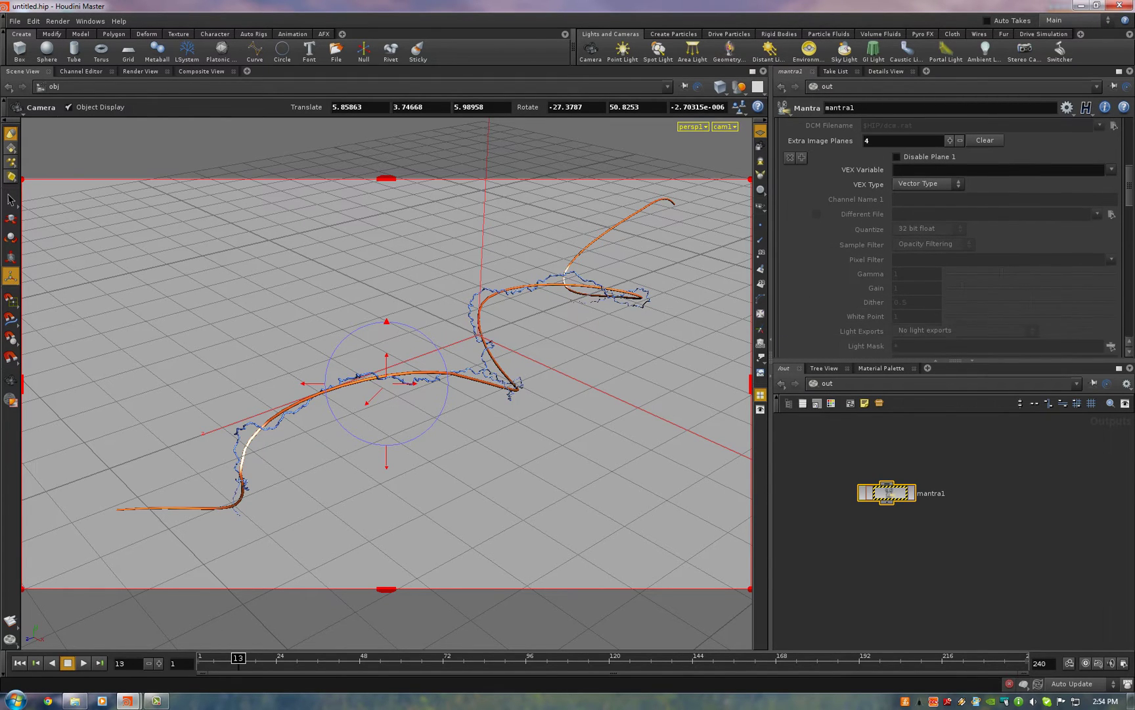
text(s)
text(tream)
text(_export)
key(Return)
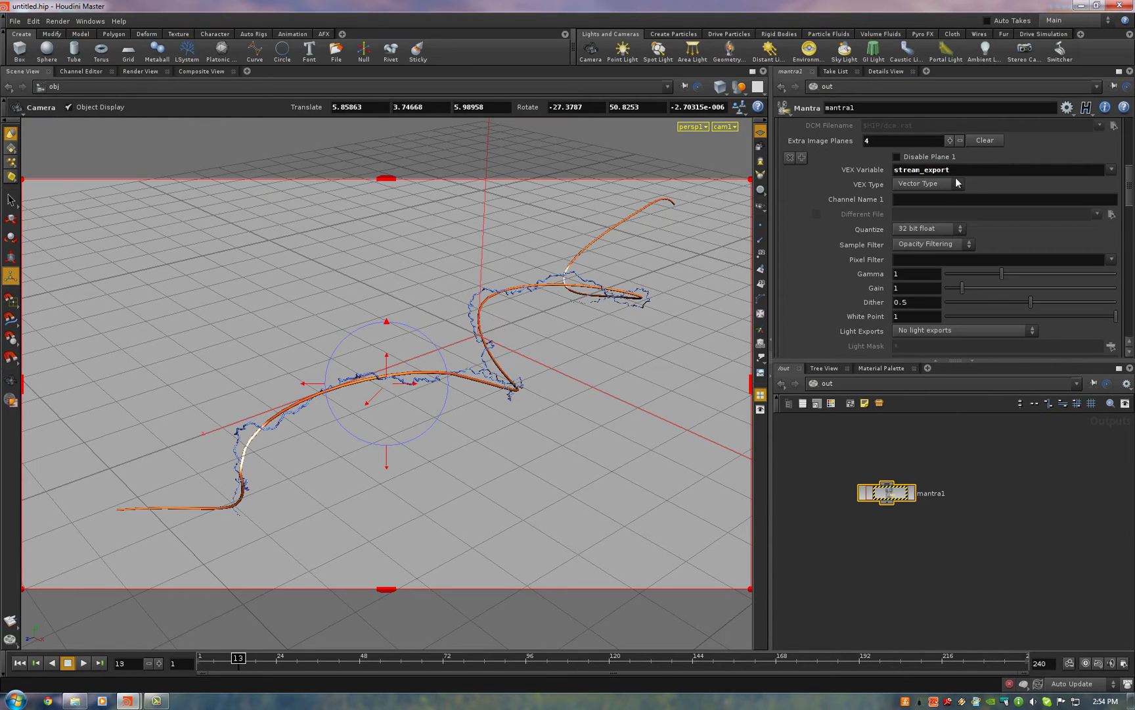
click(926, 183)
Make plane 2 export plasma_export as a Float.
scroll(818, 223, down, 5)
scroll(817, 230, down, 1)
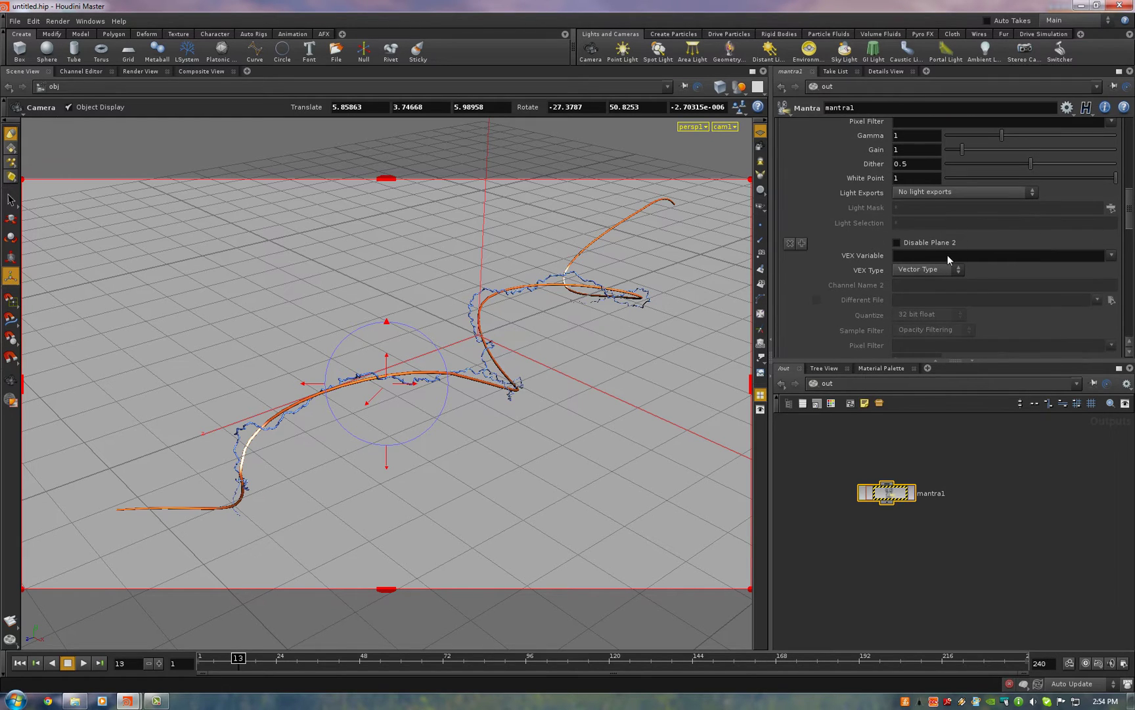
text(plasma_e)
text(xport)
key(Return)
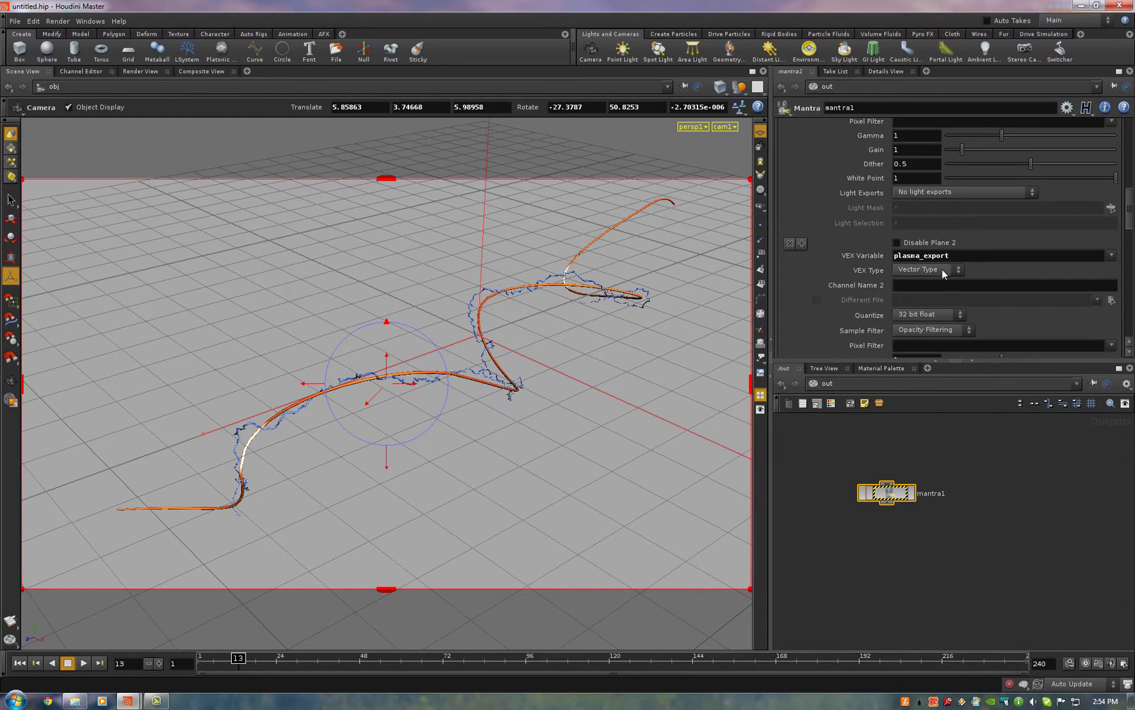
click(942, 268)
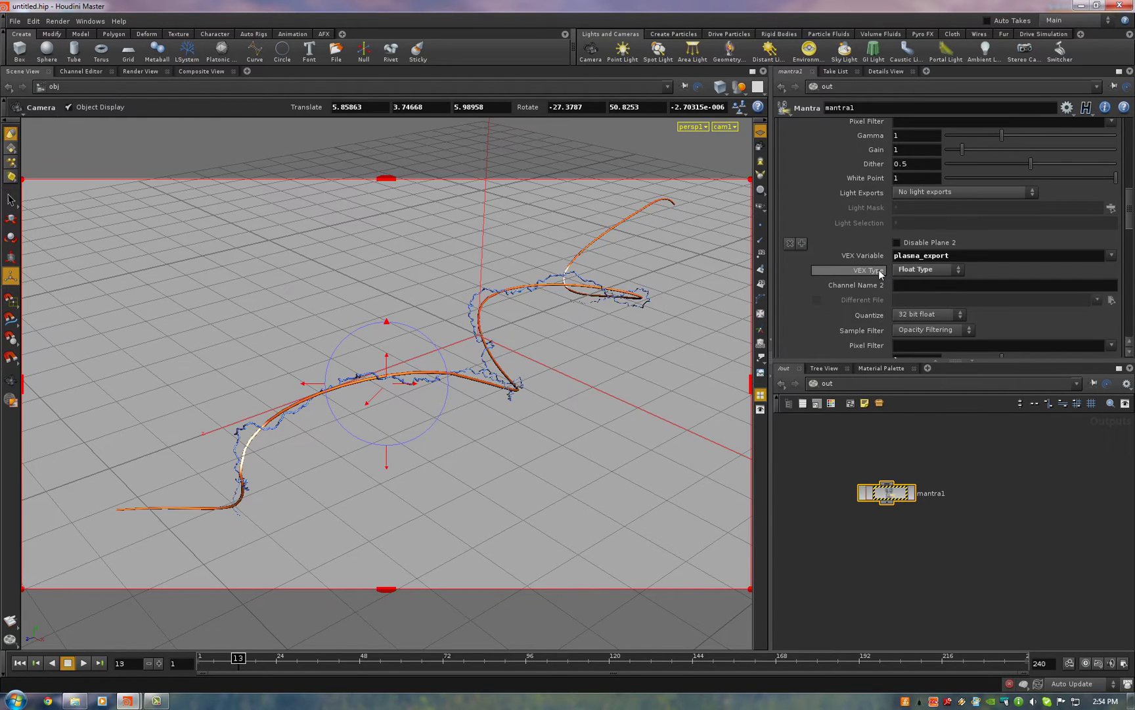
Make plane 3 export burst_export as a Float and scroll back to the top.
scroll(880, 274, down, 3)
scroll(864, 282, down, 3)
scroll(859, 278, down, 3)
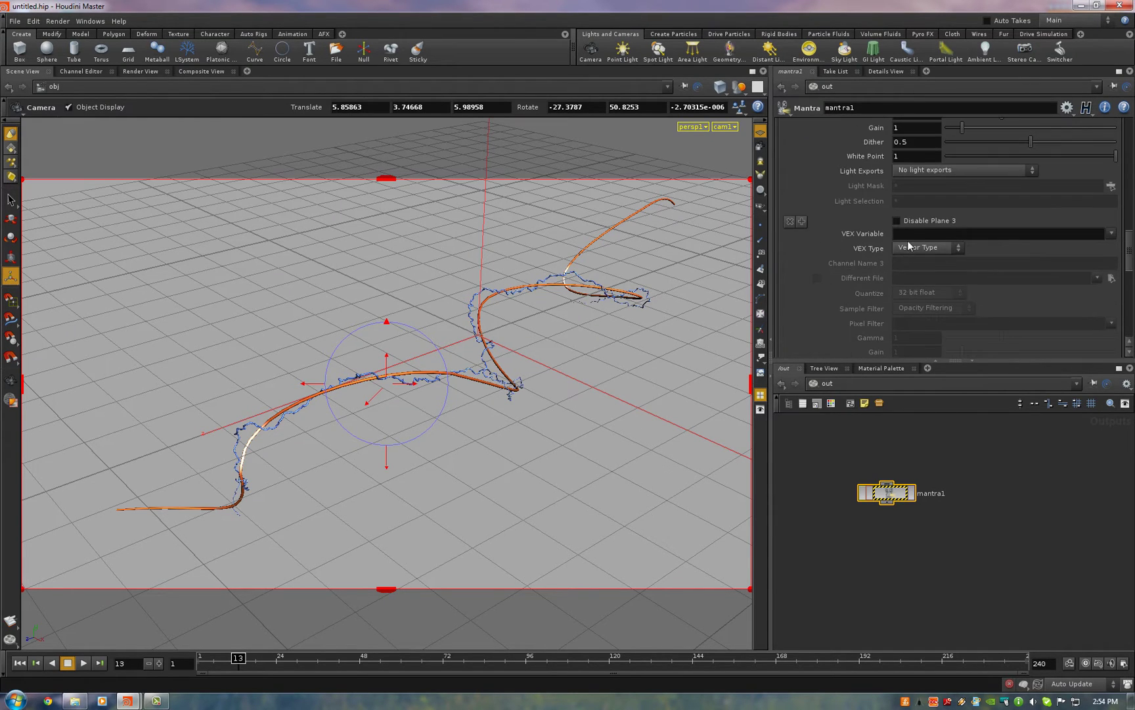
text(burst_exp)
text(ort)
key(Return)
click(928, 247)
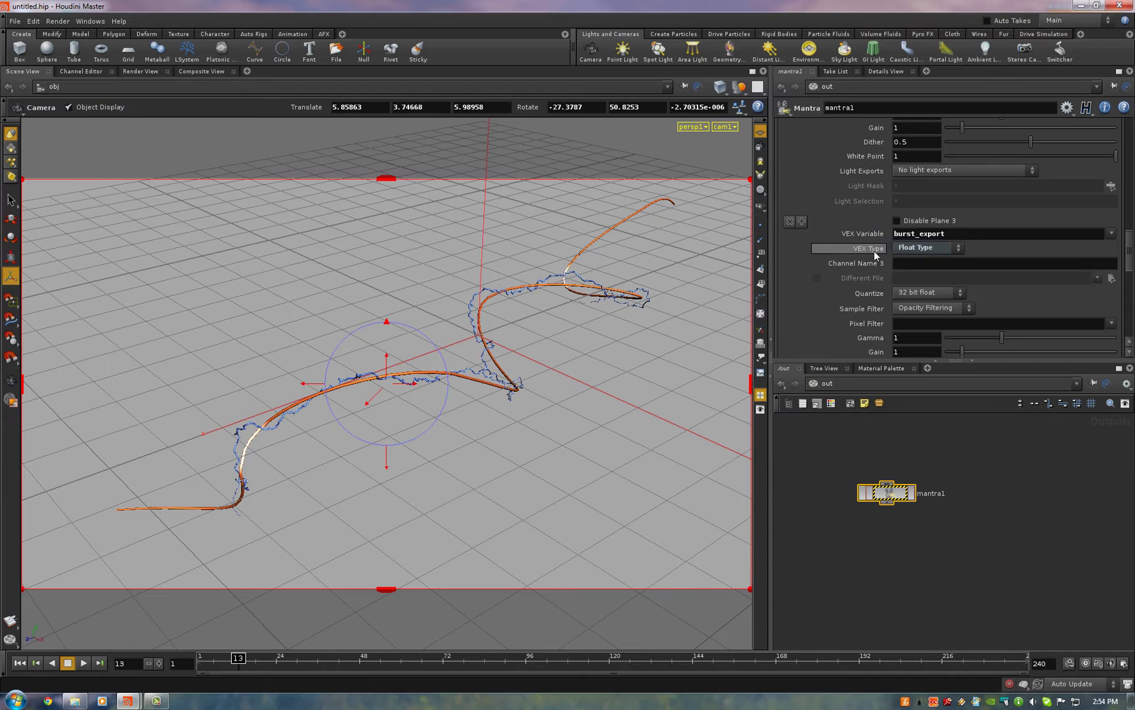
scroll(1119, 282, down, 3)
scroll(1119, 282, down, 2)
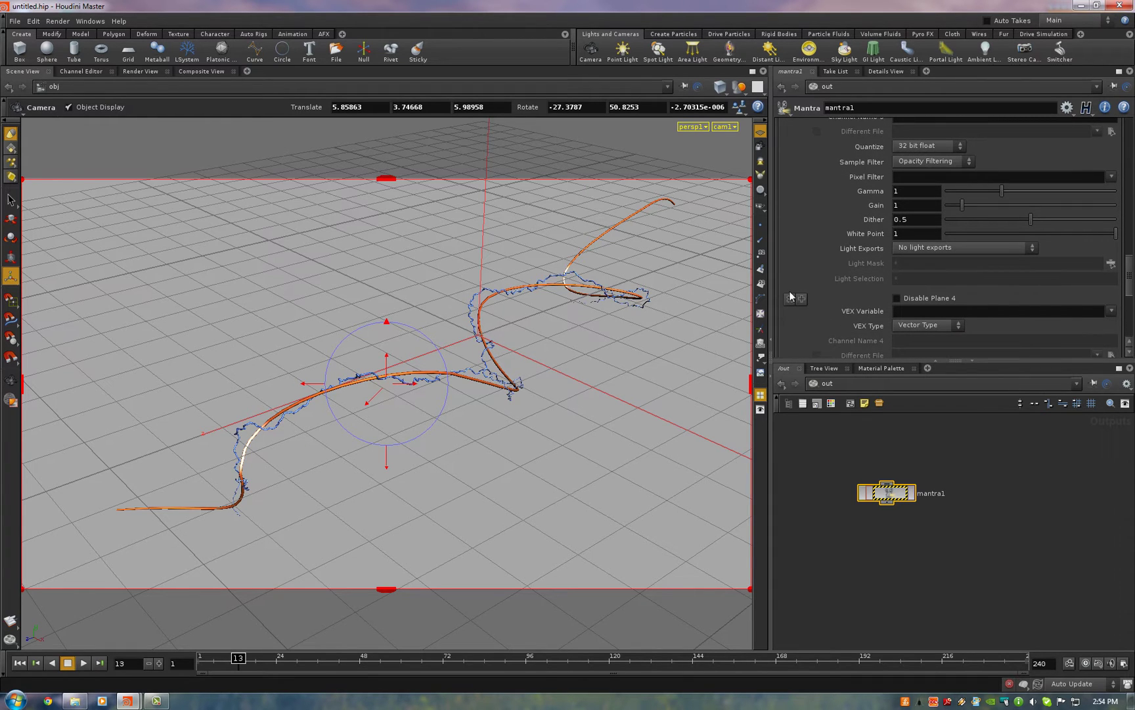
scroll(1035, 283, up, 5)
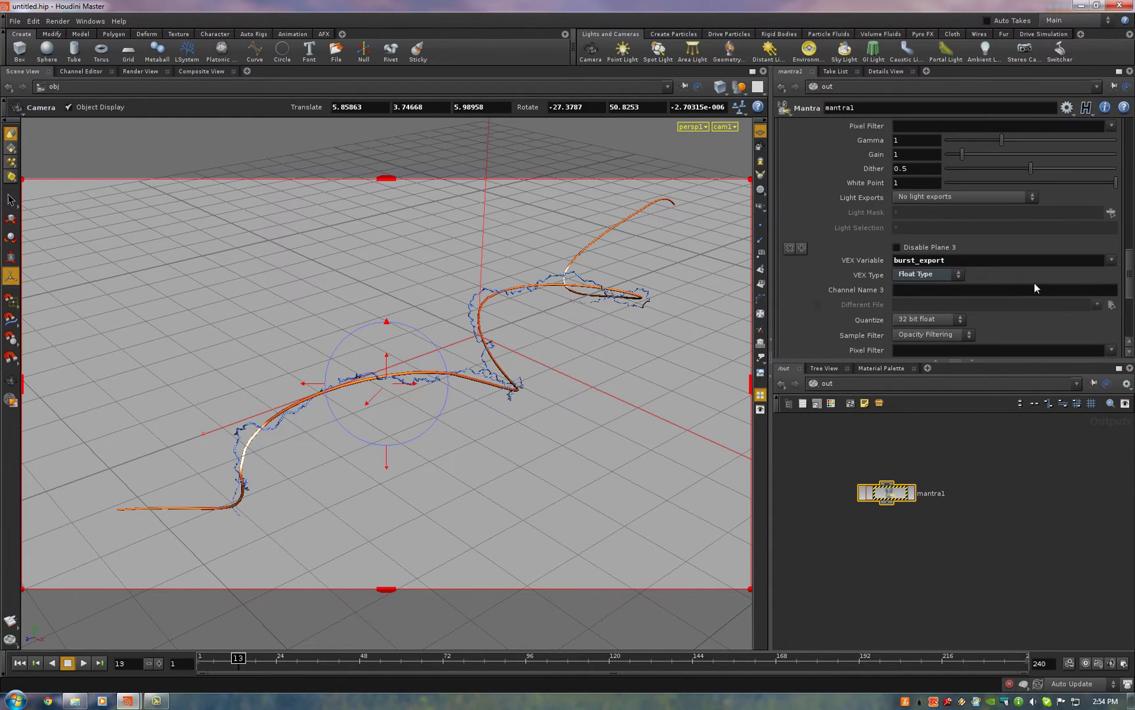
drag(1130, 270, 1103, 122)
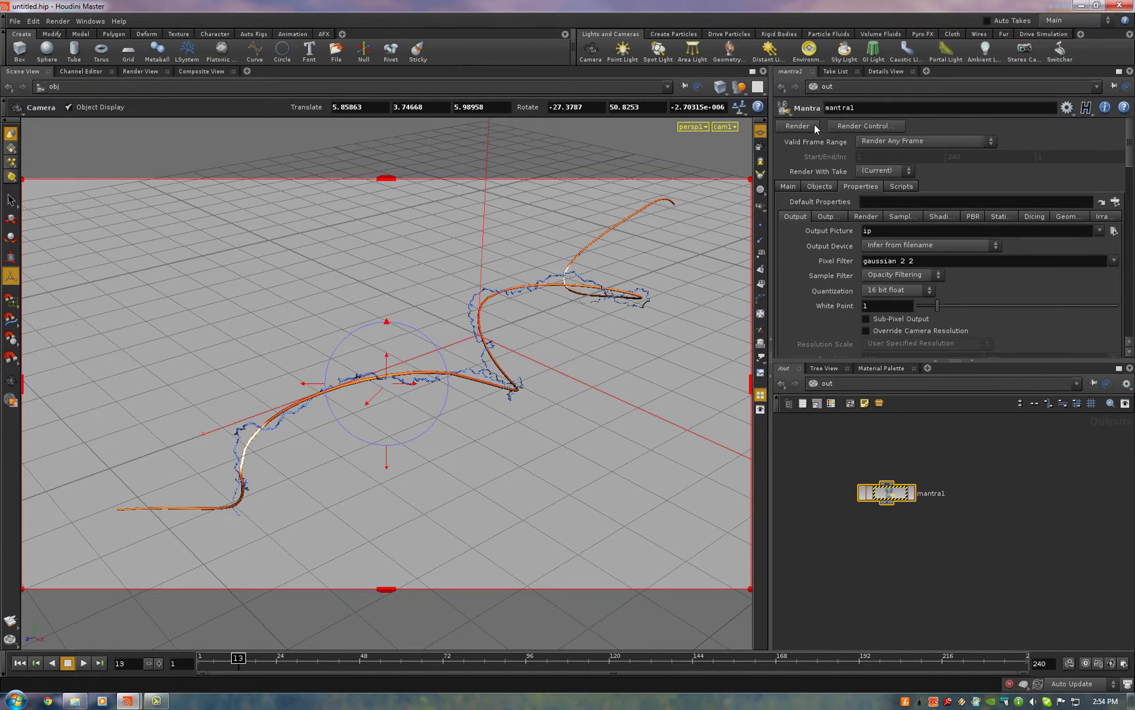
Render the frame and view the stream_export, plasma_export and burst_export planes, then the C plane.
click(810, 125)
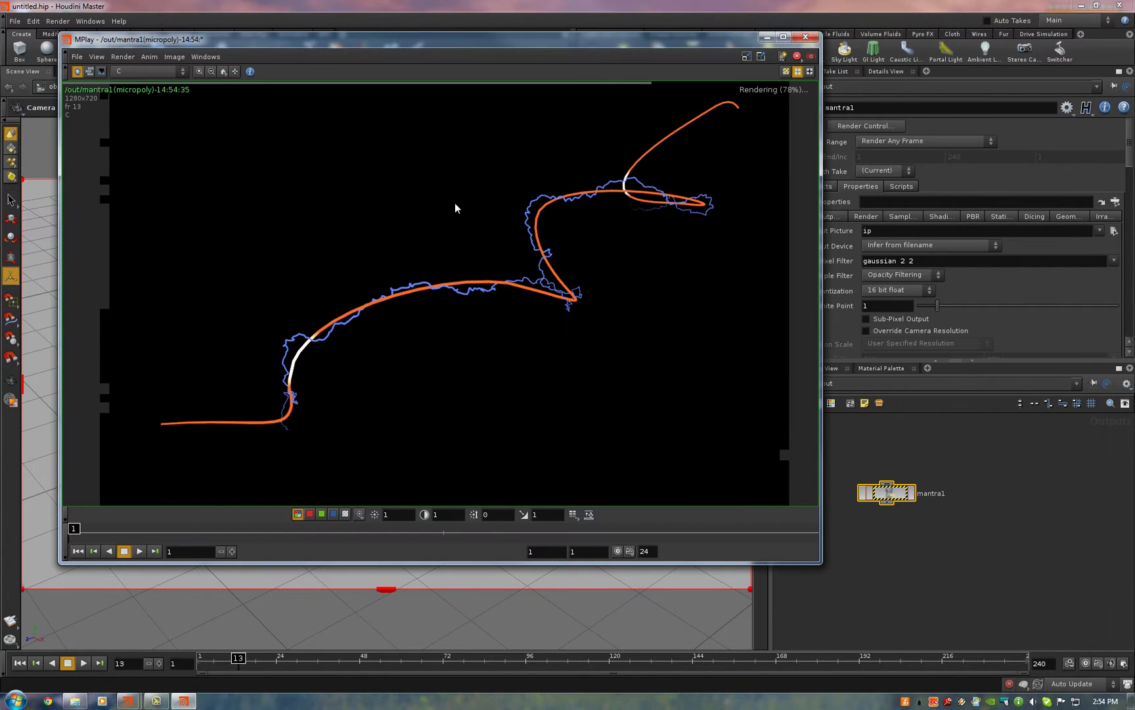
click(157, 71)
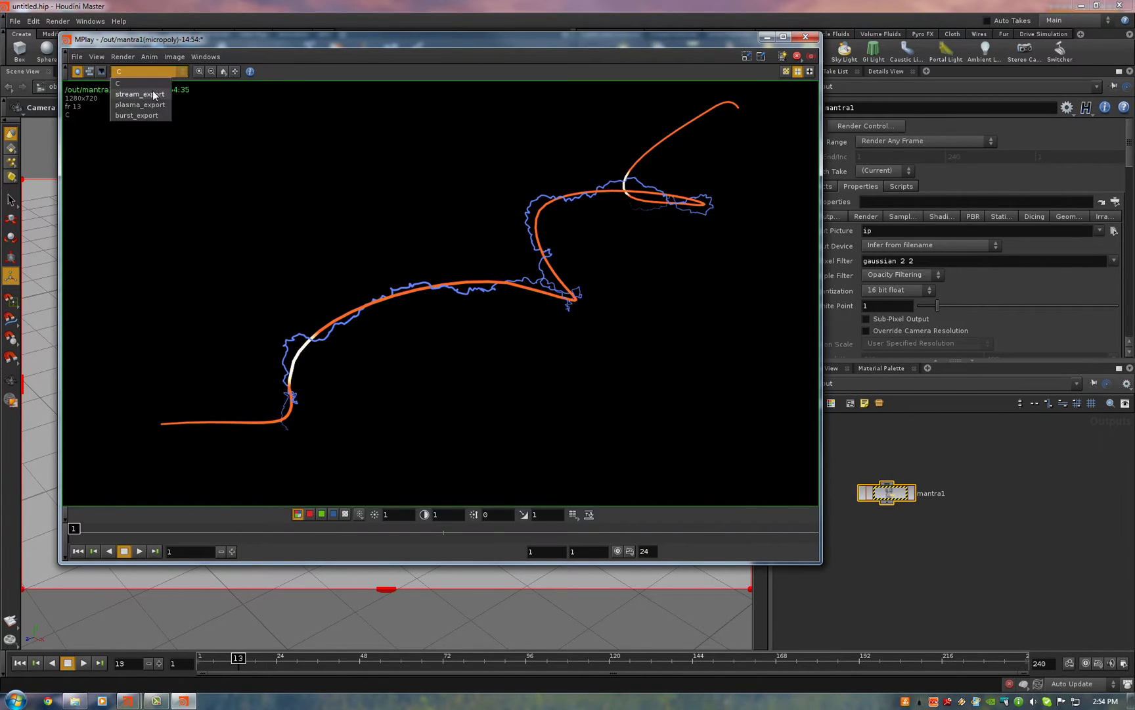
click(157, 78)
click(157, 110)
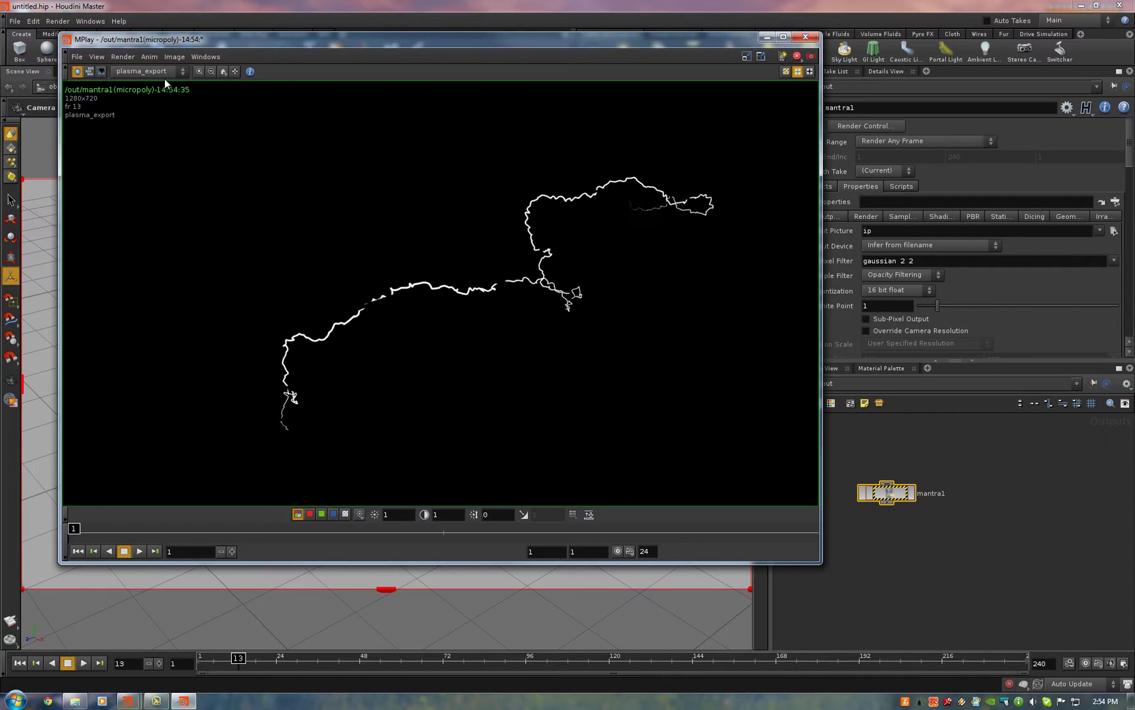
click(165, 78)
click(156, 118)
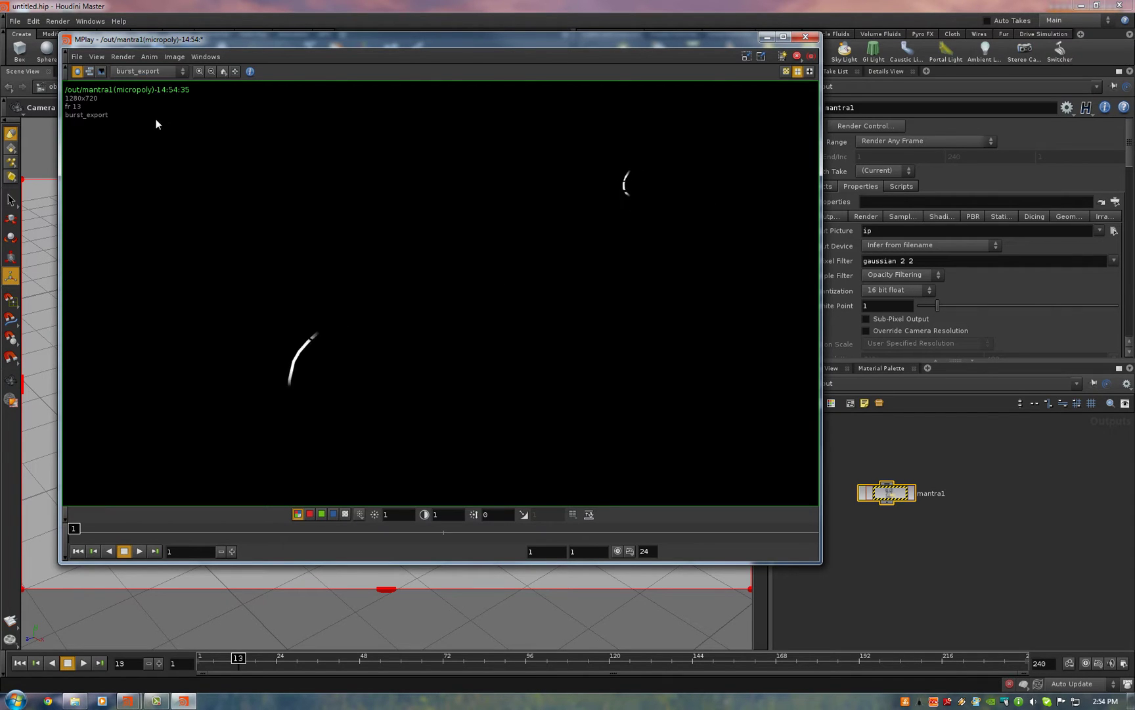
click(164, 79)
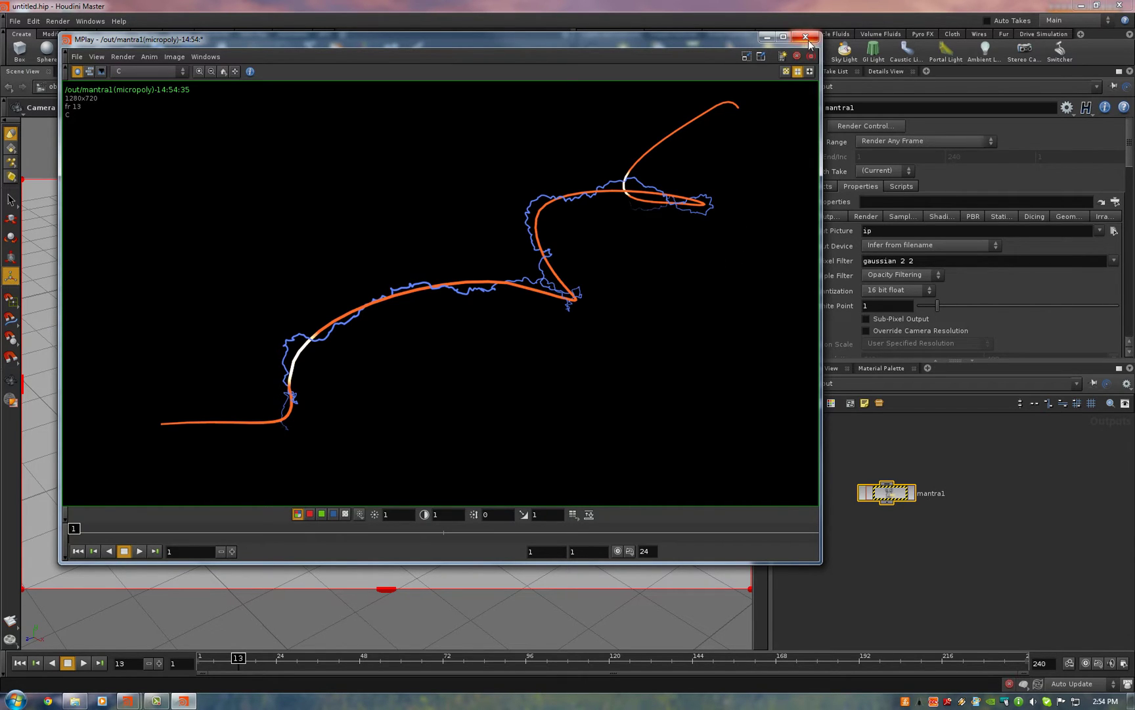
Close MPlay and check Allow Motion Blur in mantra1's Sampling tab.
click(808, 37)
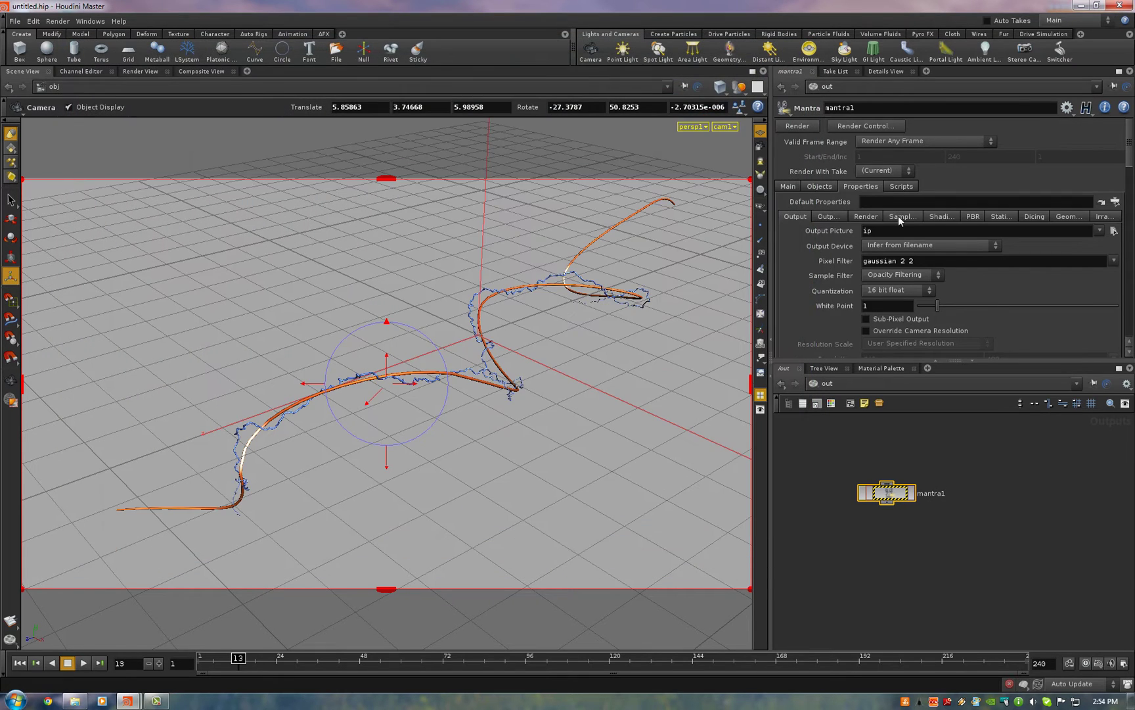
click(899, 217)
click(898, 239)
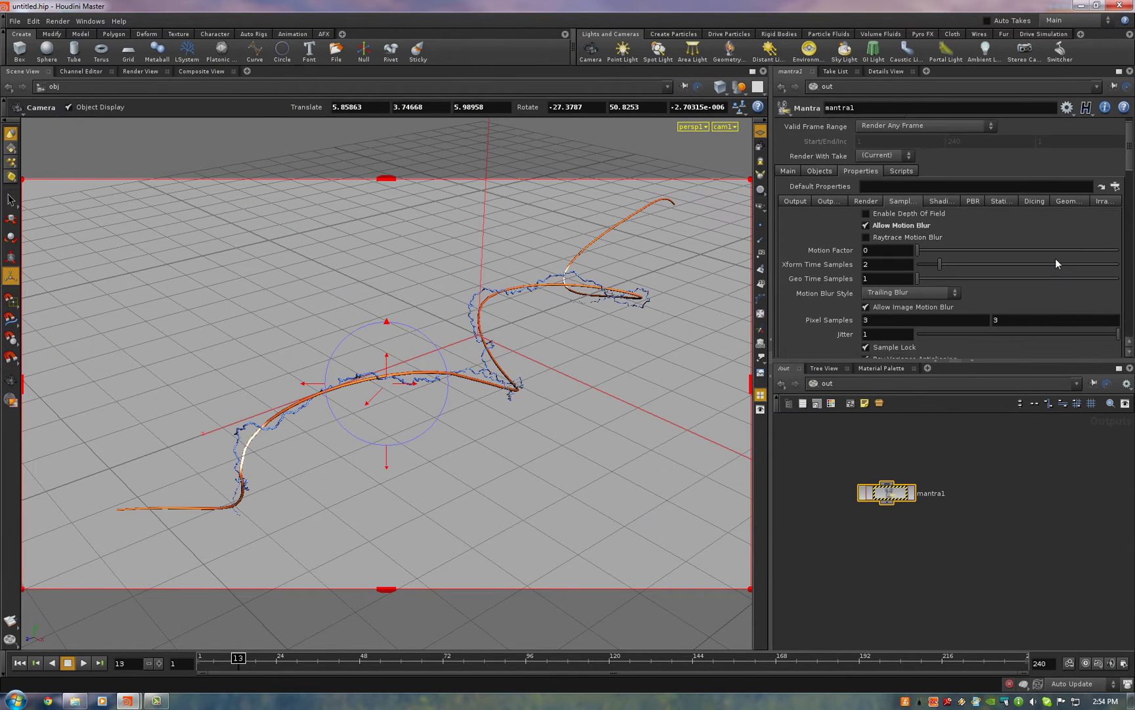
scroll(1055, 258, down, 1)
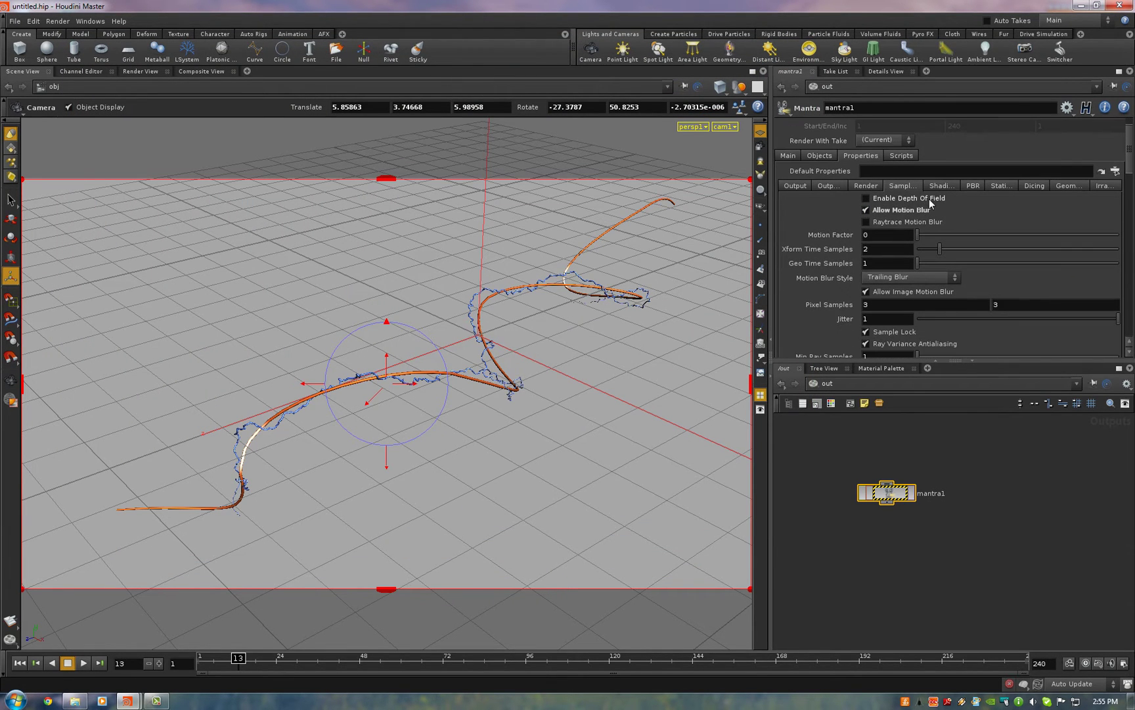
scroll(928, 197, down, 1)
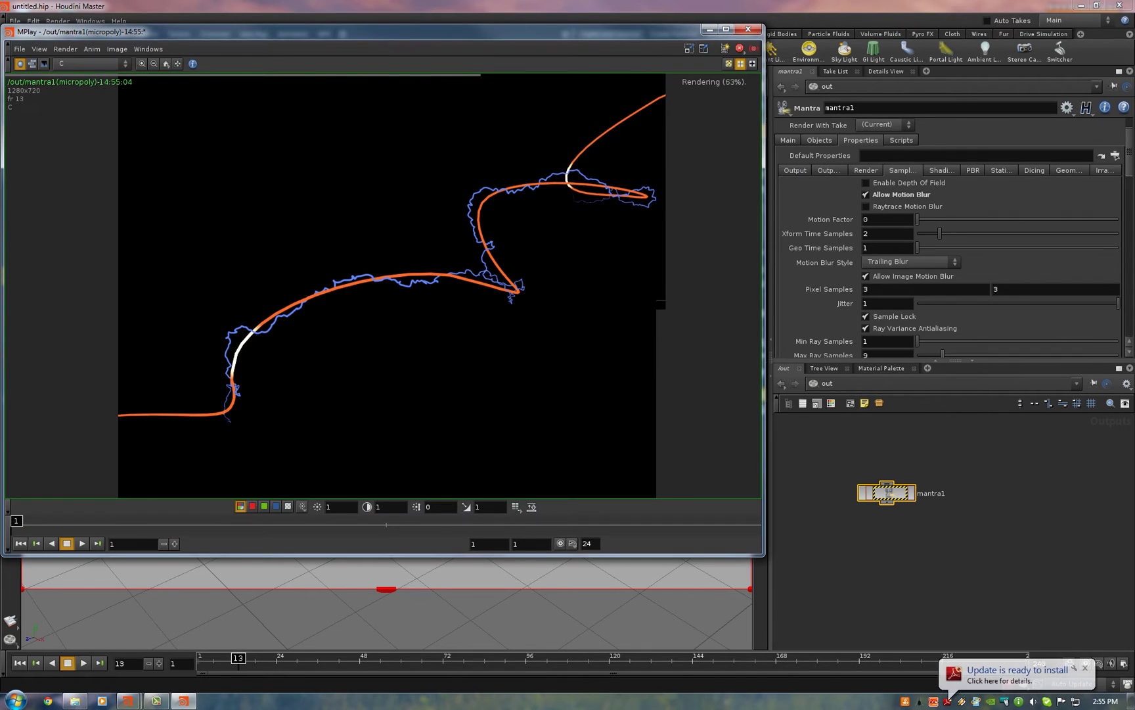
Turn on Geometry Velocity Blur in afx_proton_stream1's Render > Sampling settings.
click(838, 383)
click(869, 416)
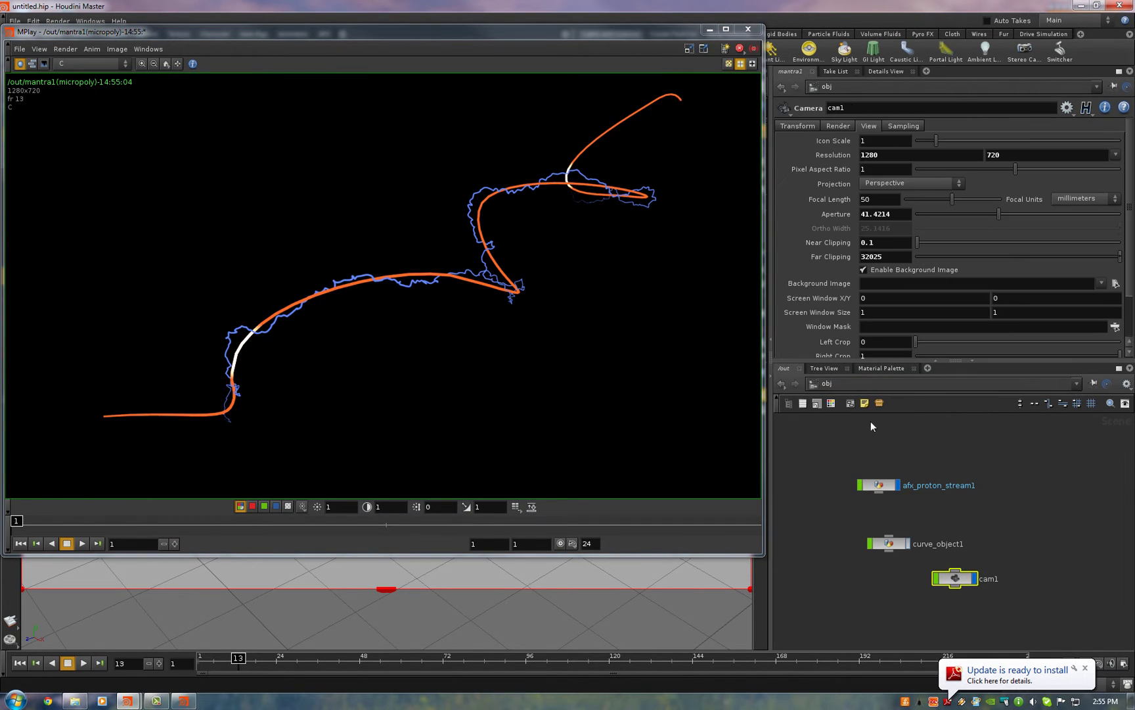
click(892, 486)
click(913, 124)
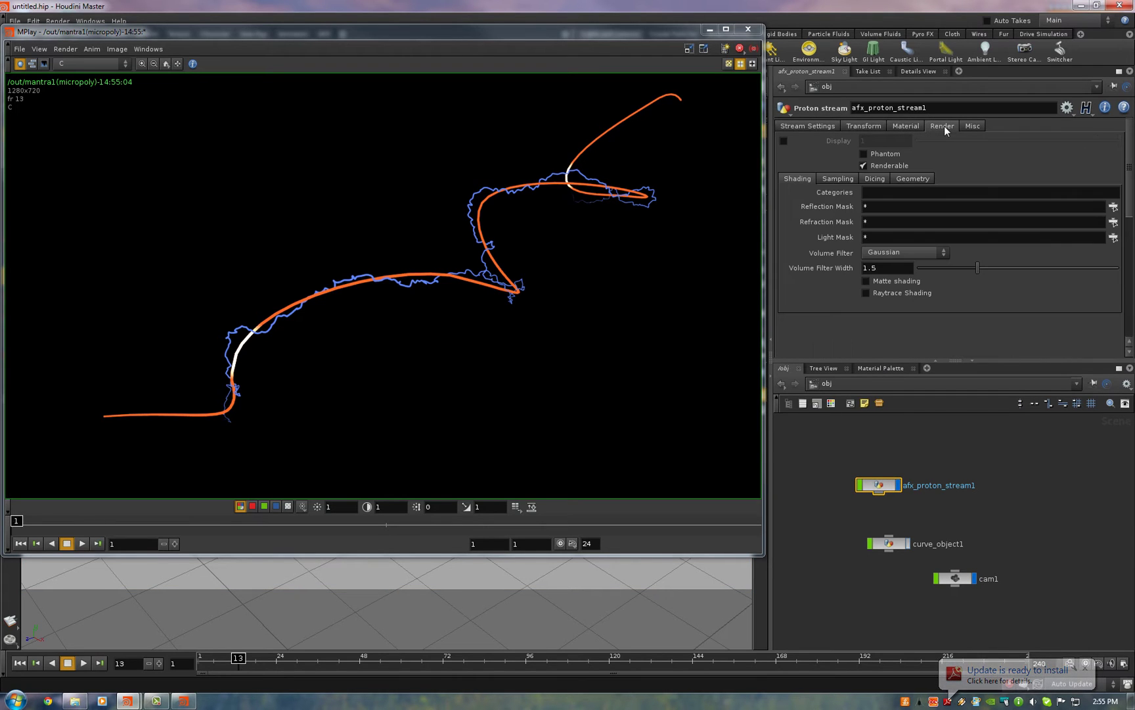
click(852, 178)
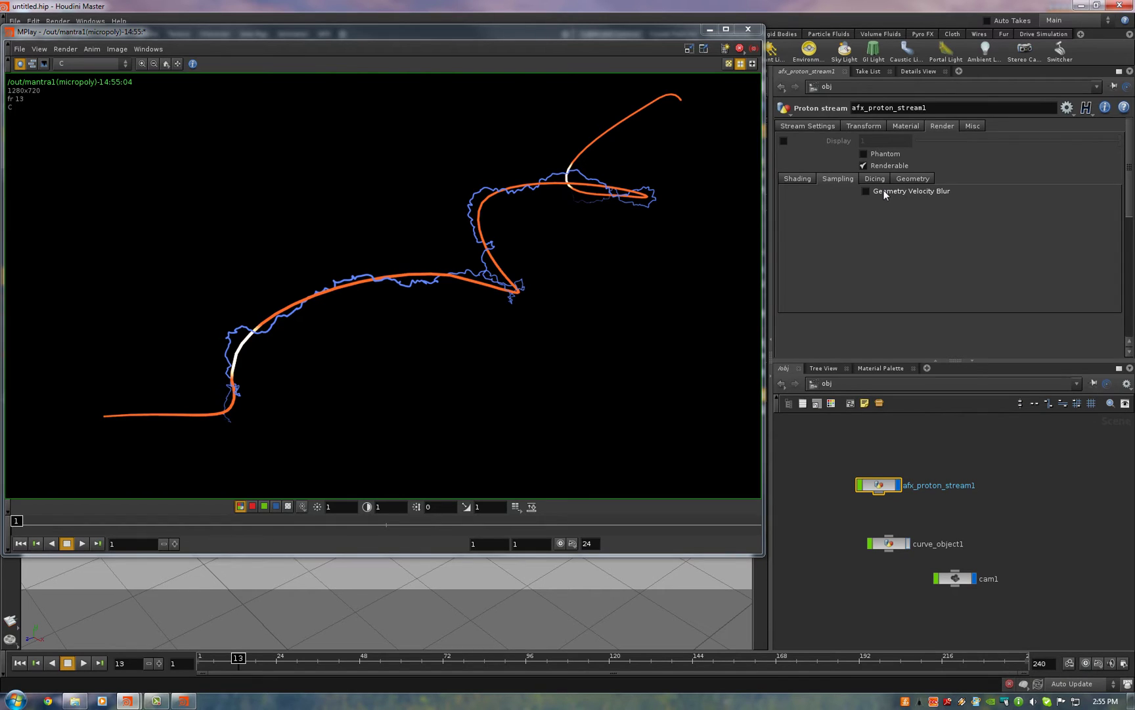
click(884, 190)
click(902, 383)
Raise mantra1's pixel samples to 9 × 9, check stream_export and burst_export planes, then close MPlay.
click(921, 432)
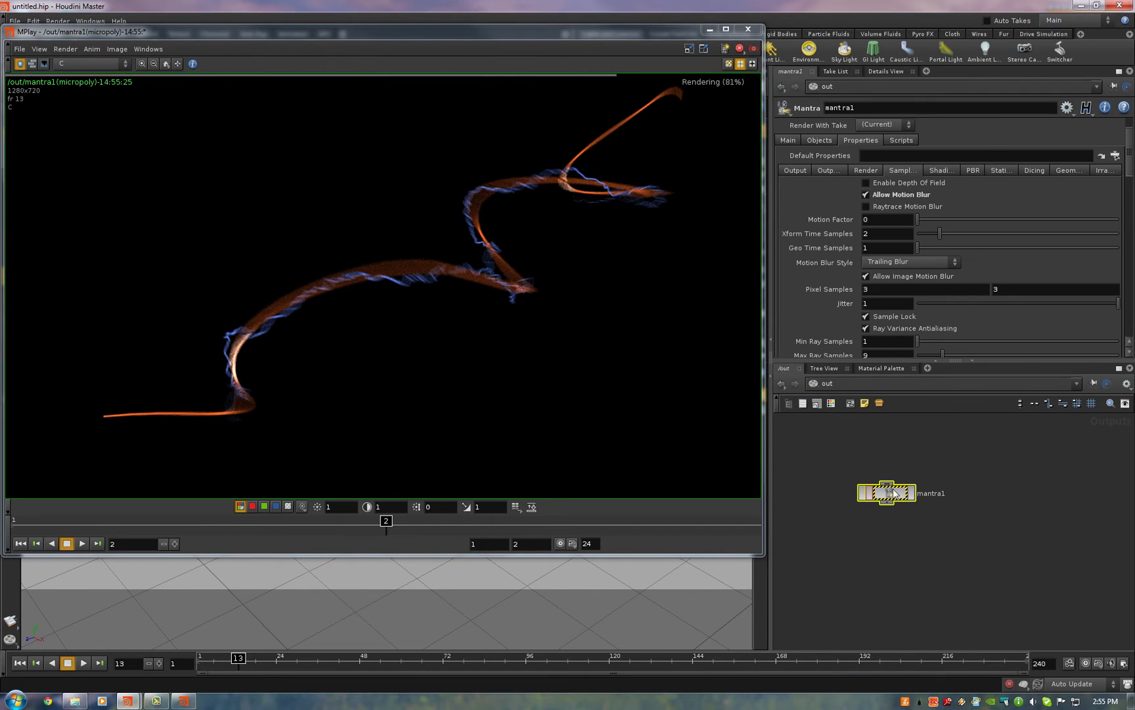
middle_drag(842, 289, 882, 289)
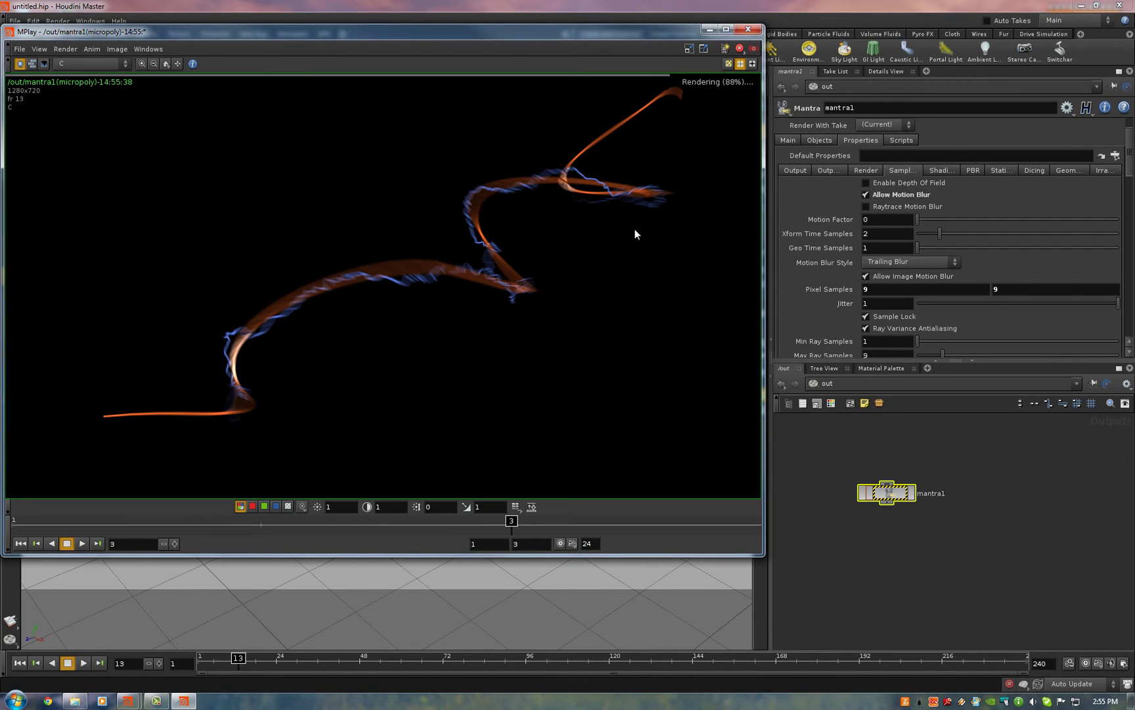
click(122, 65)
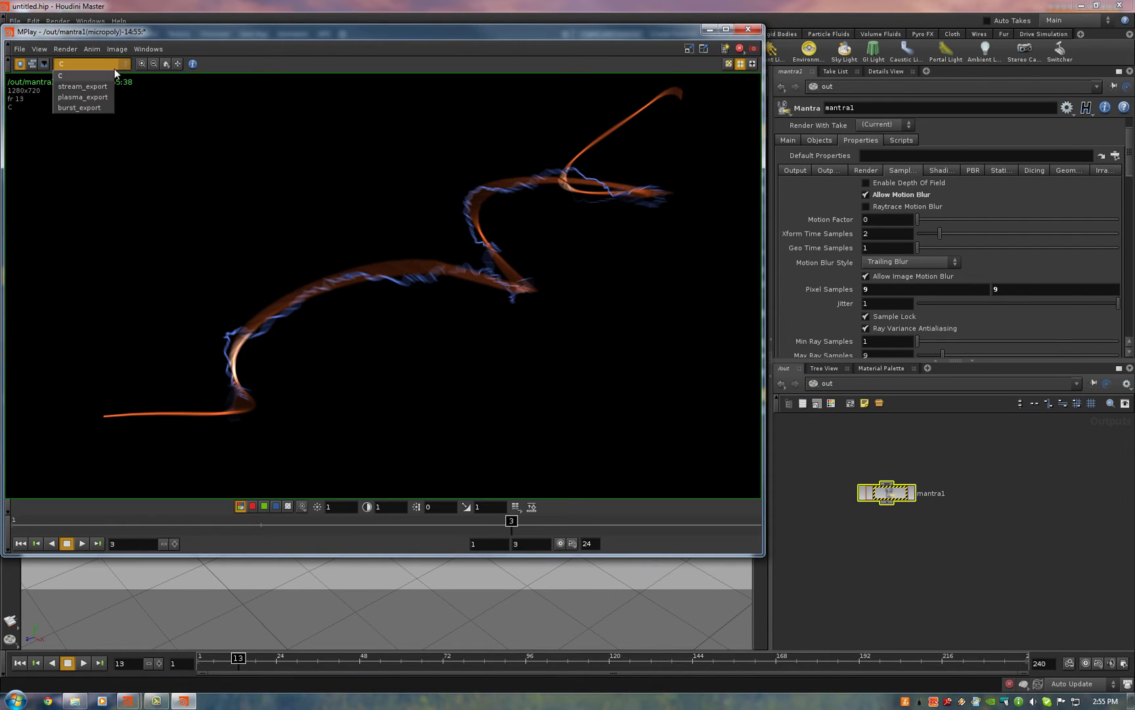
click(93, 86)
click(92, 64)
click(79, 107)
click(99, 64)
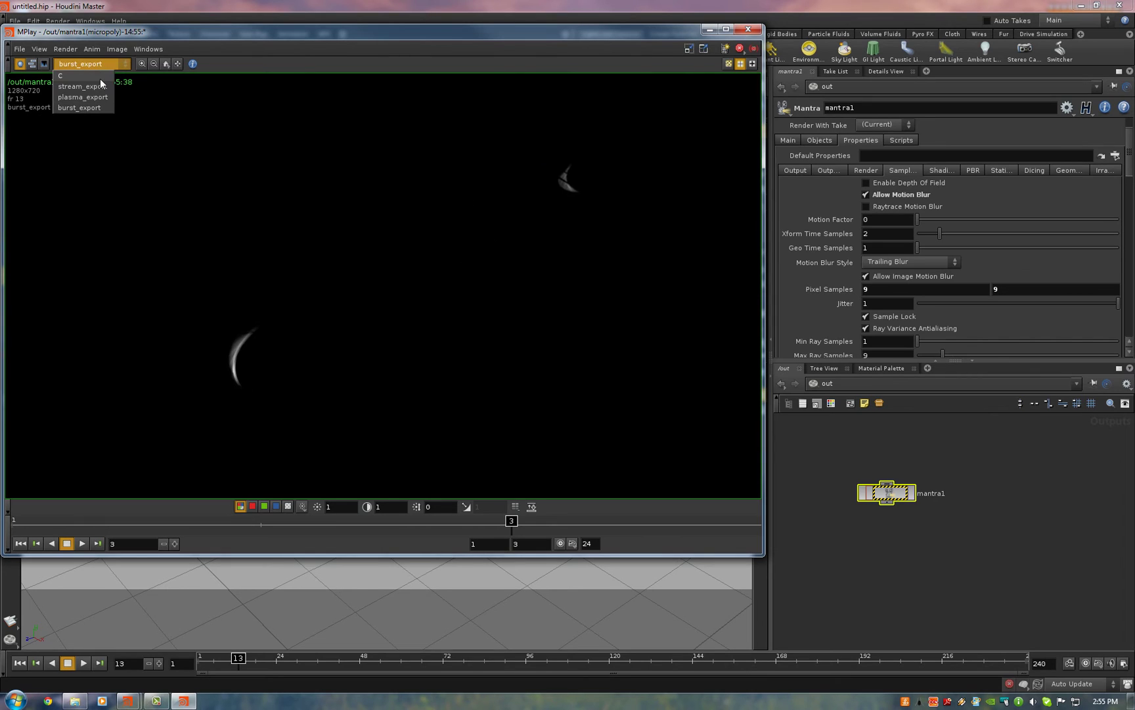
click(748, 28)
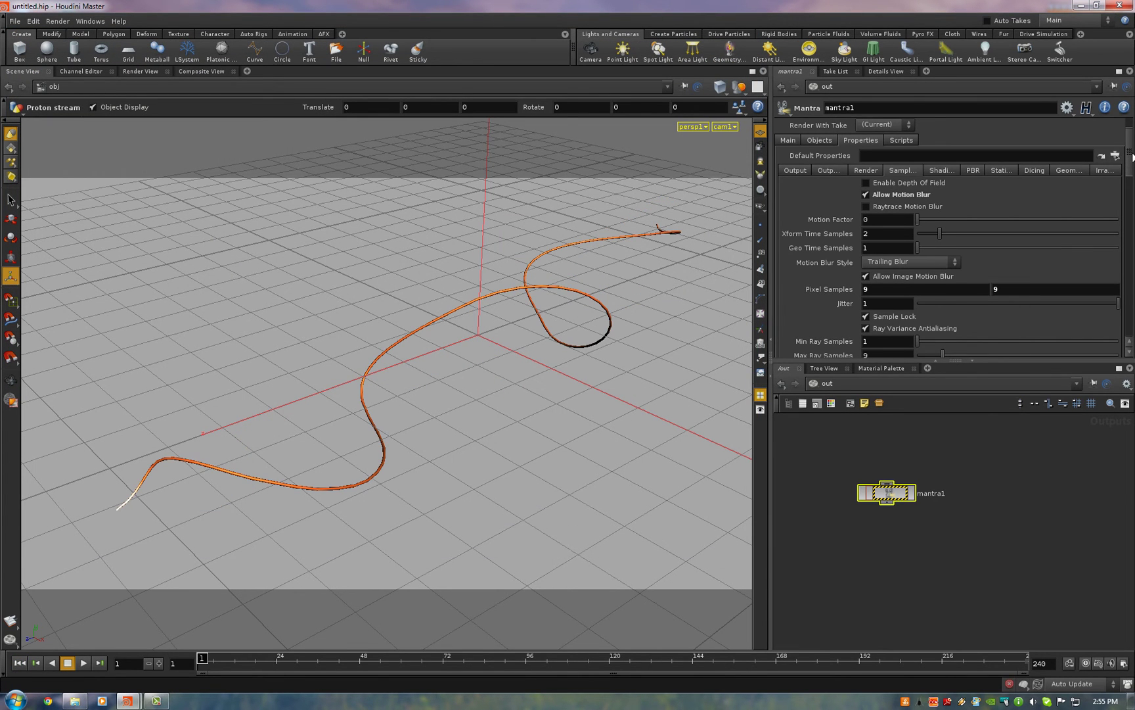
Set Mantra's Valid Frame Range to Render Frame Range with end frame 90.
scroll(1132, 156, up, 3)
click(941, 140)
click(931, 161)
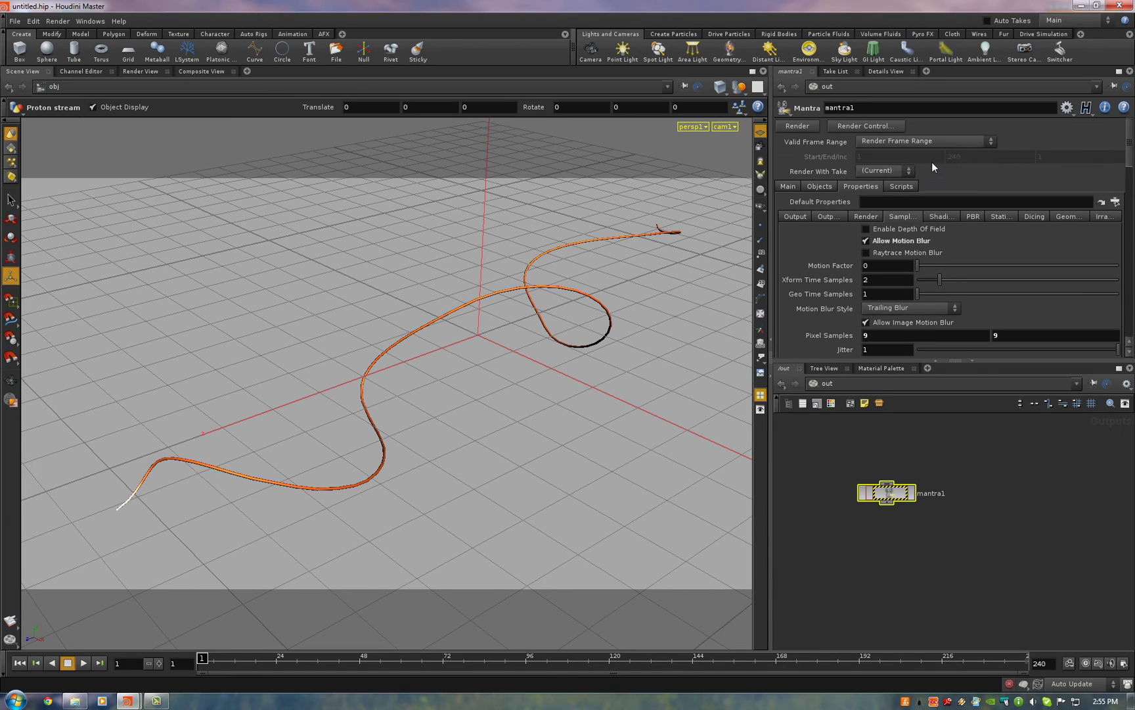
click(975, 159)
text(90)
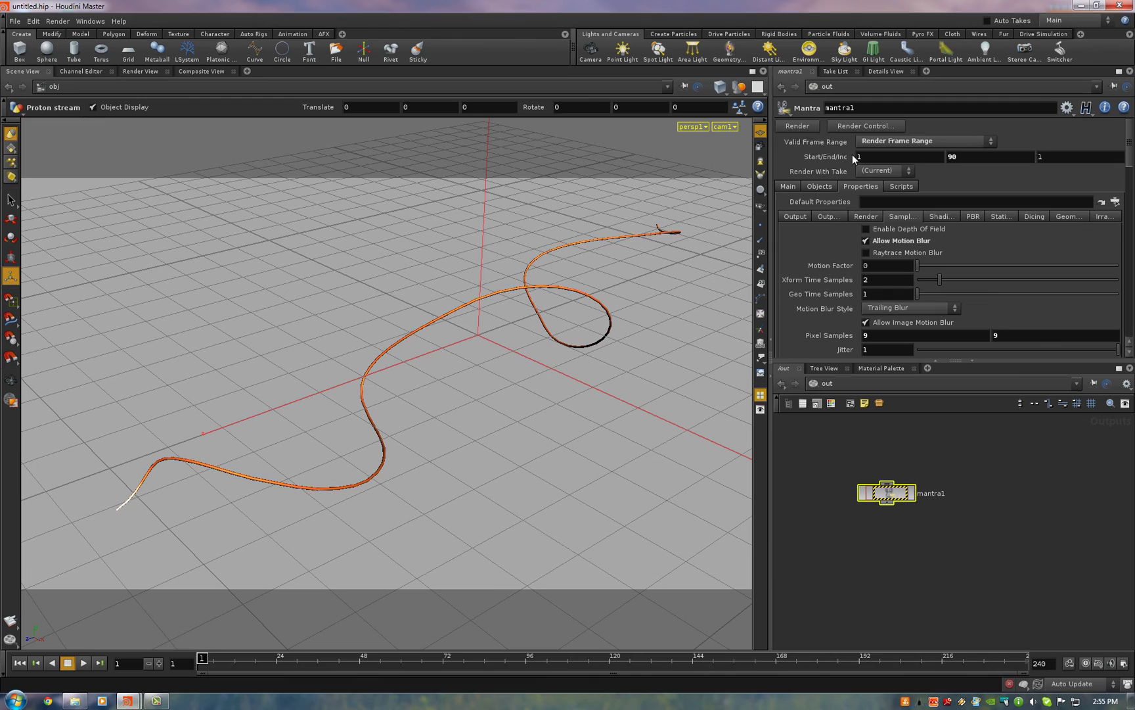
Render frames 1–90 from mantra1 and play the sequence in MPlay, then stop.
click(798, 126)
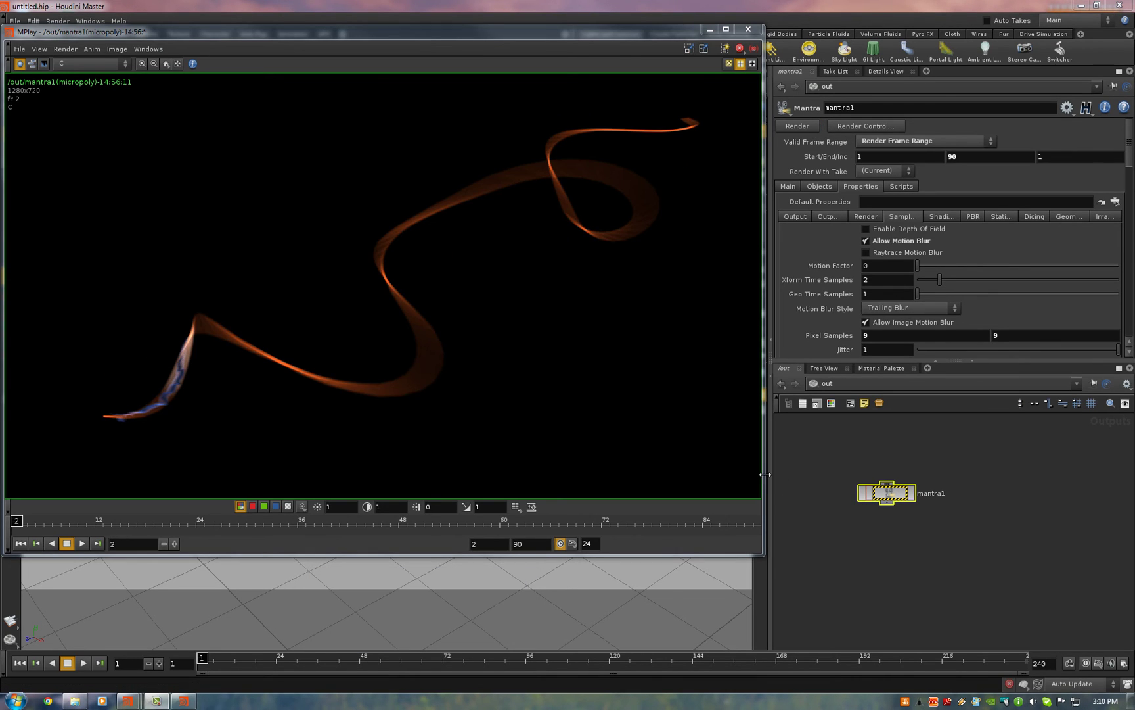
click(84, 539)
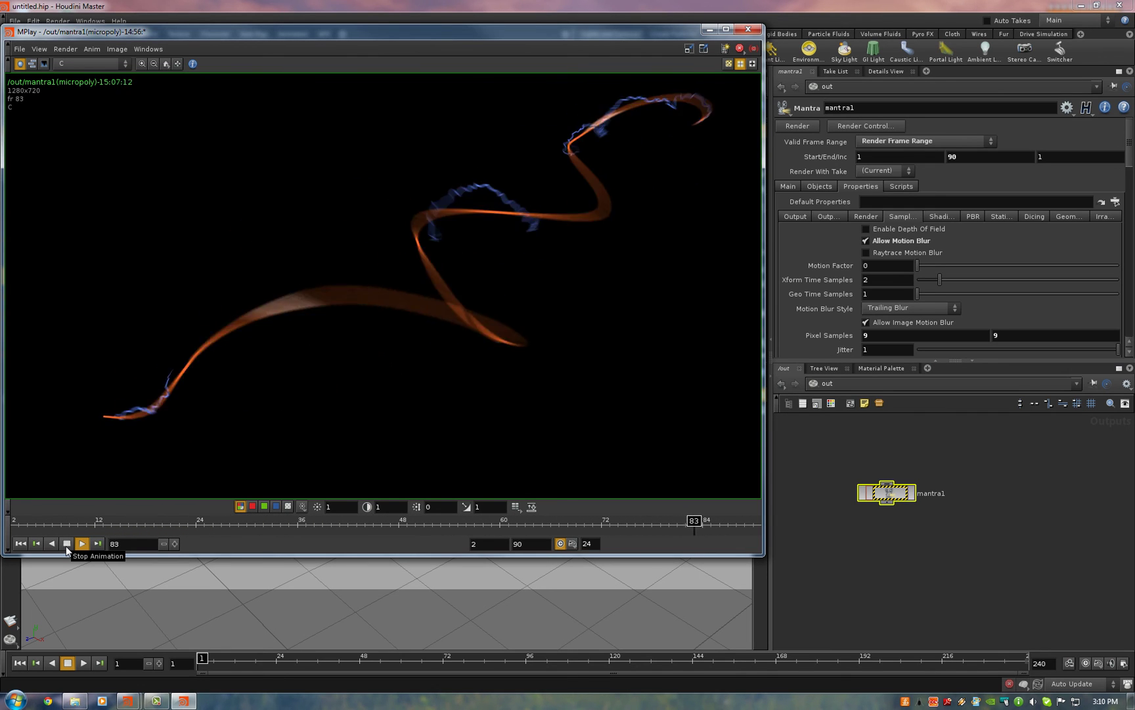
click(66, 545)
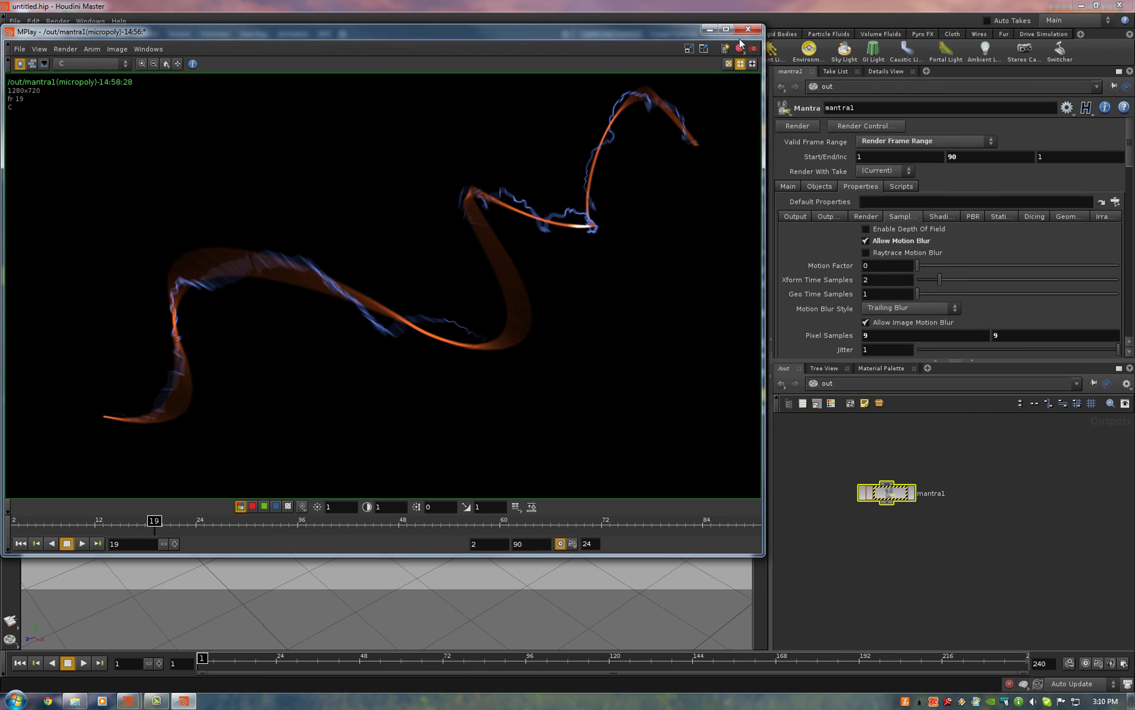